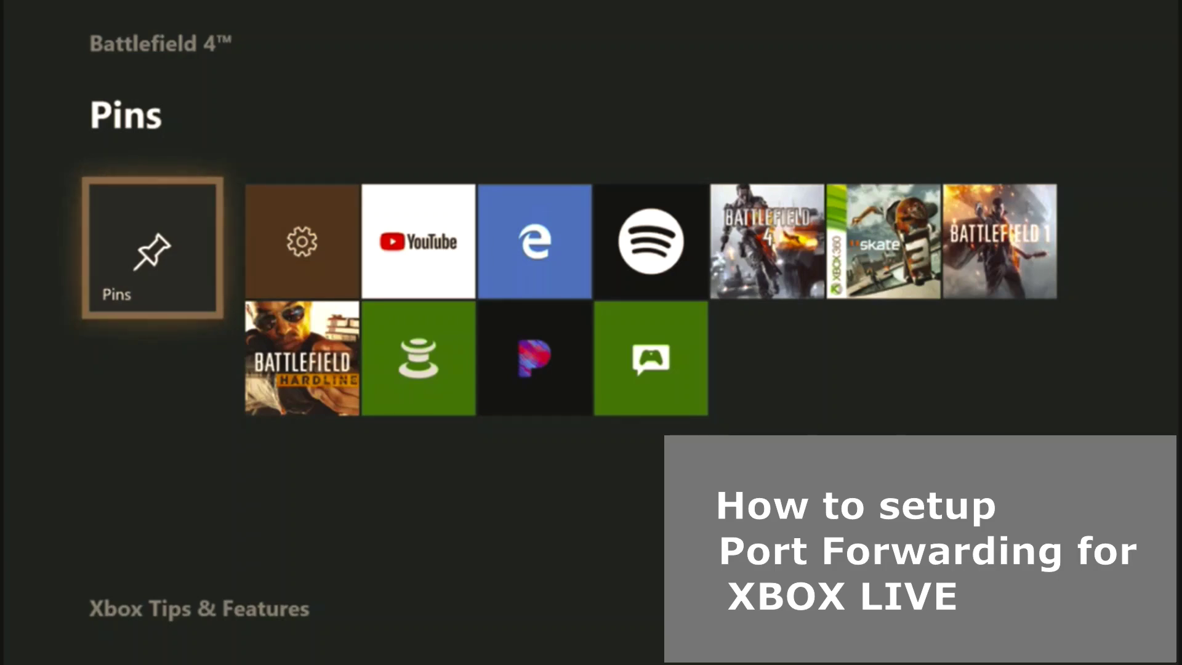
- Reach Network settings and move focus between Advanced settings and Test multiplayer connection
key("Right")
key("Return")
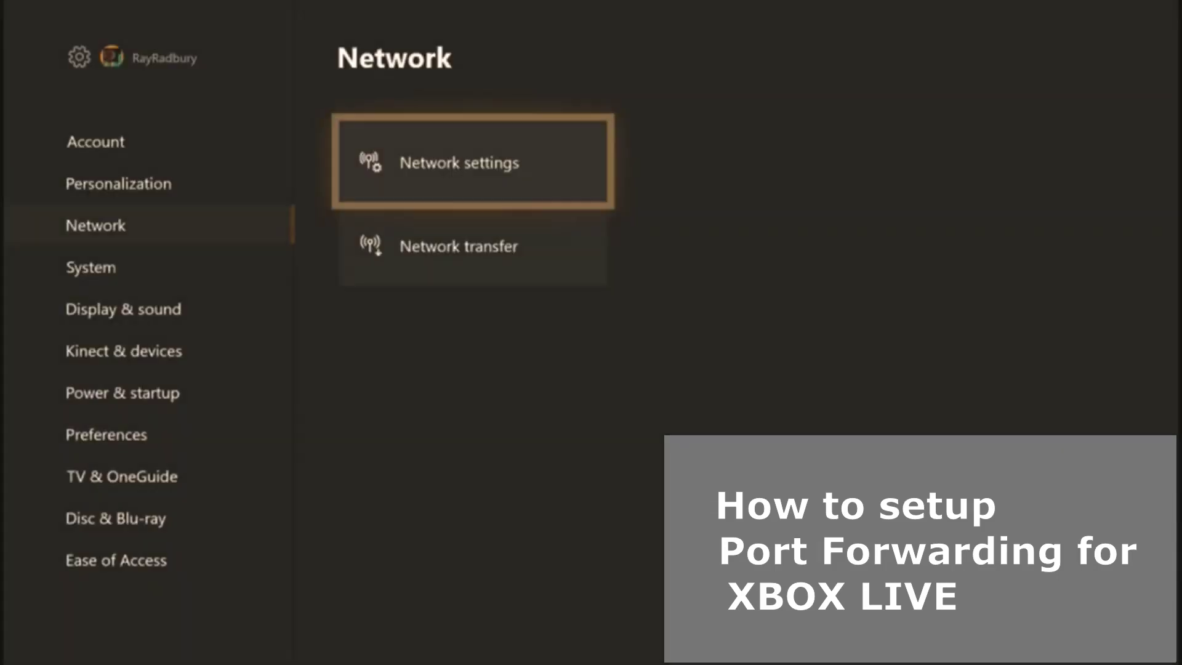
key("Return")
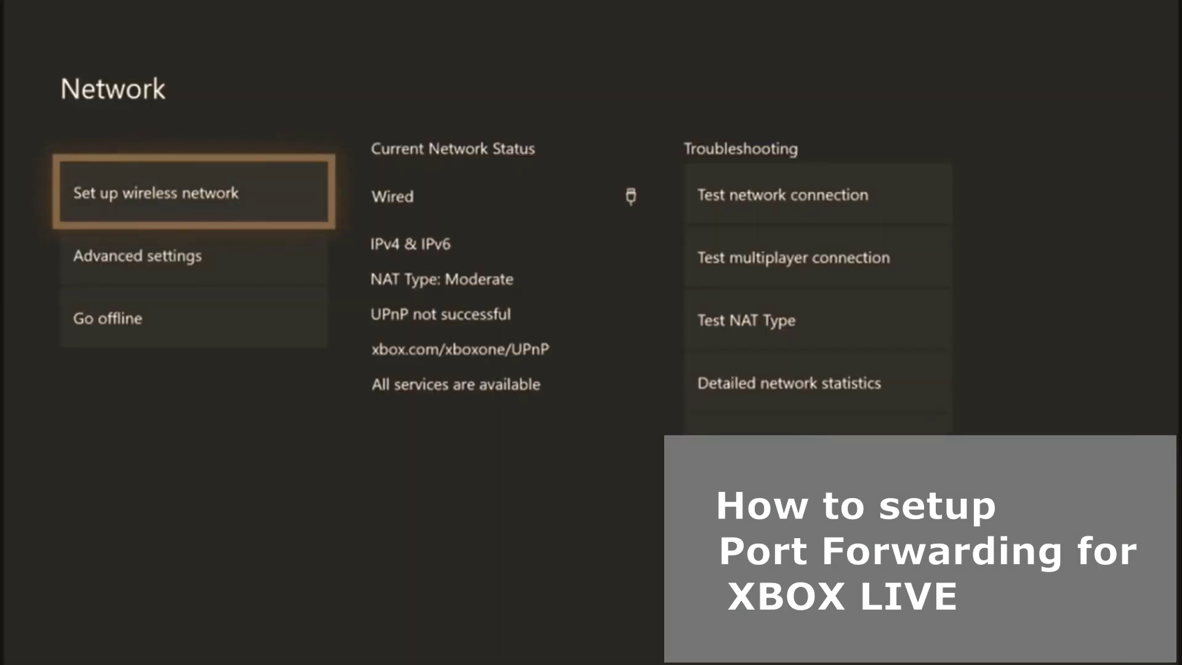
key("Down")
key("Right")
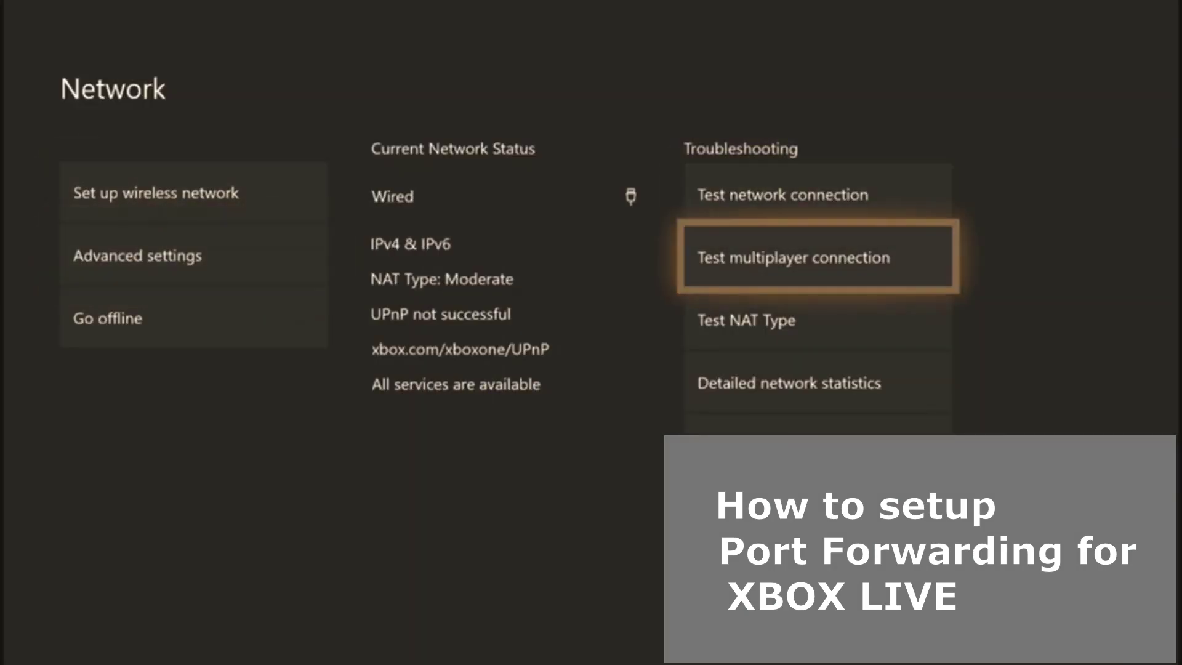
key("Left")
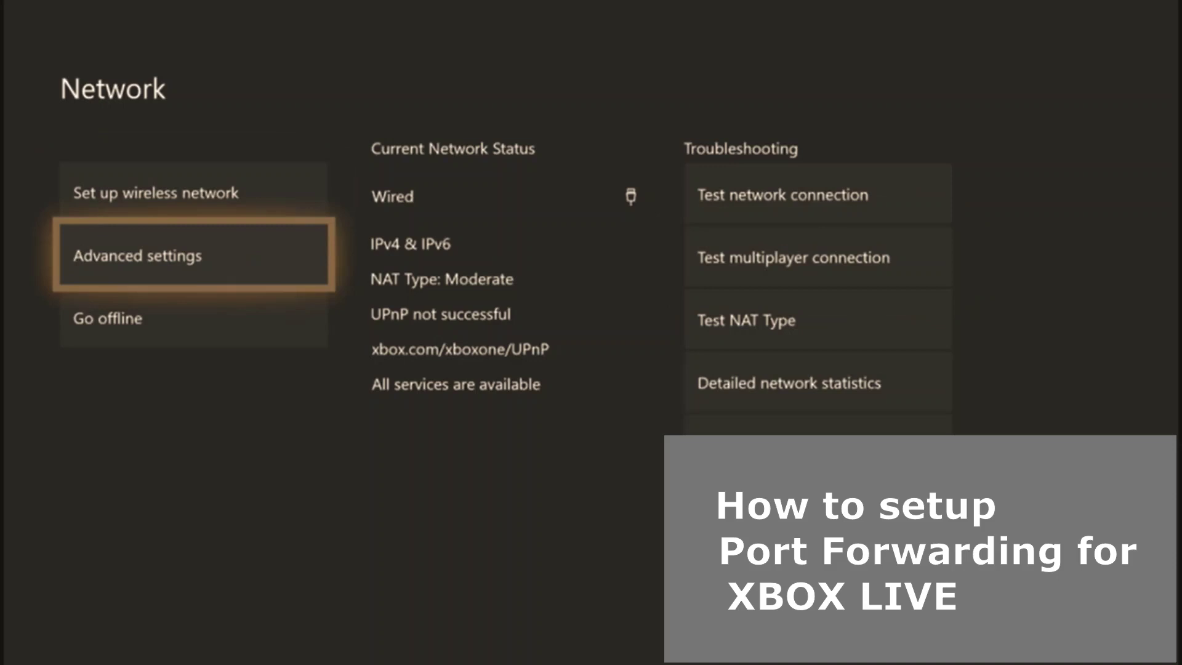
key("Right")
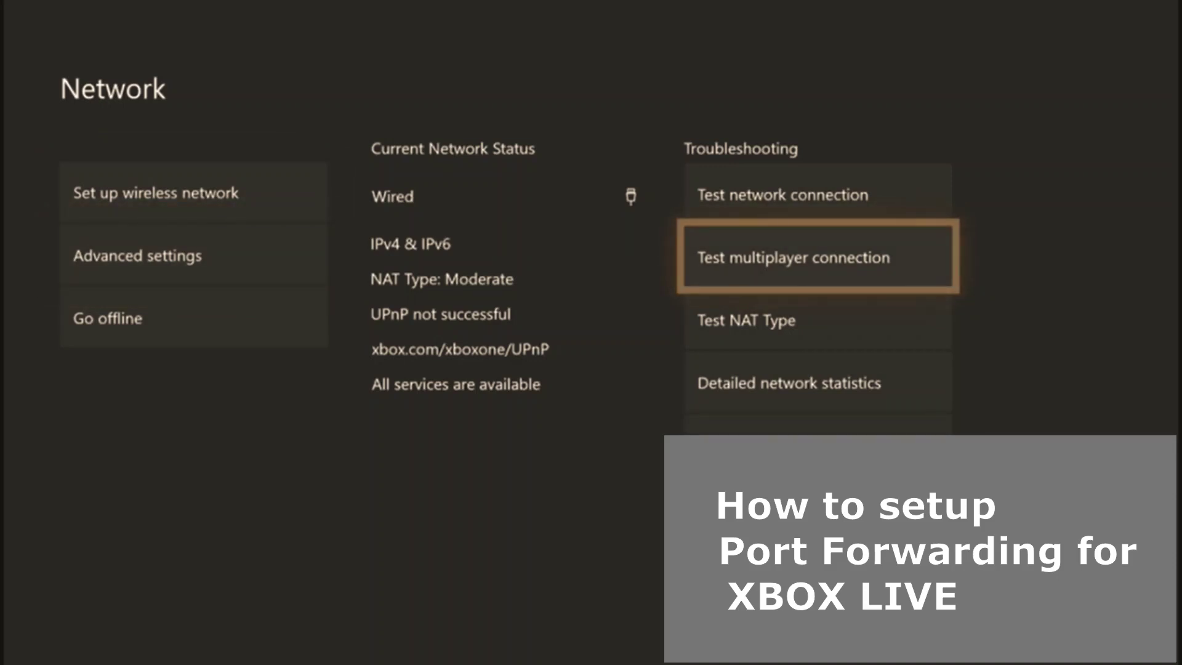
- Move focus back to Advanced settings before the IP screenshot is viewed
key("Left")
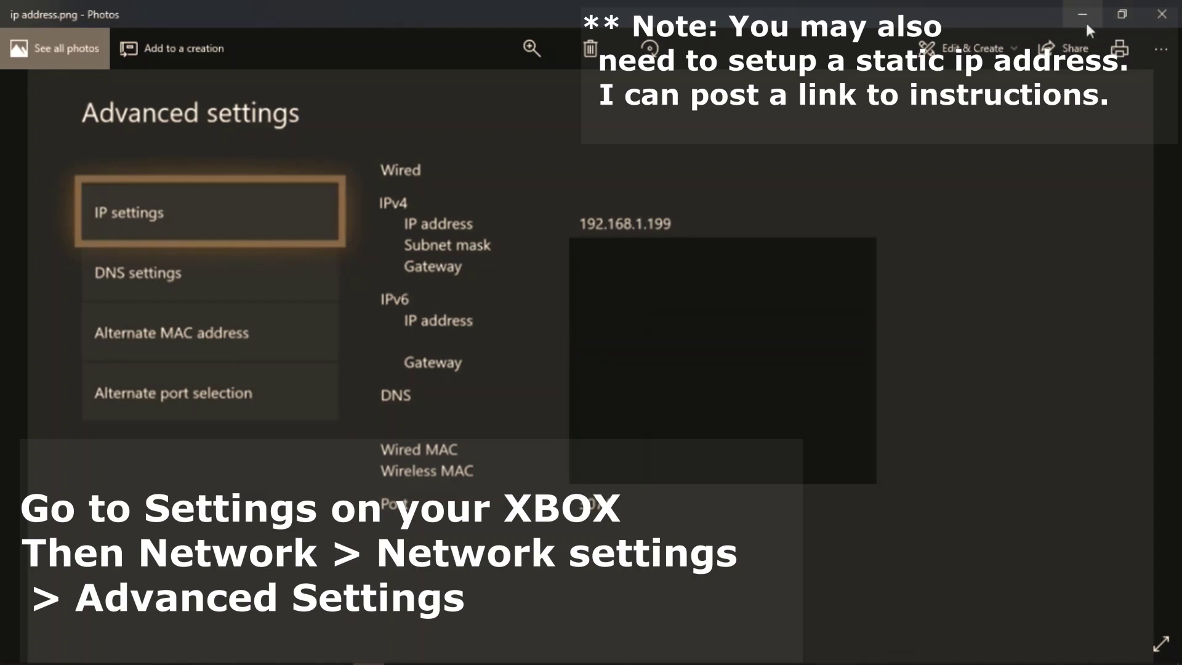
- Close Photos and load the router admin page at 192.168.1.1 in Edge
left_click(1162, 14)
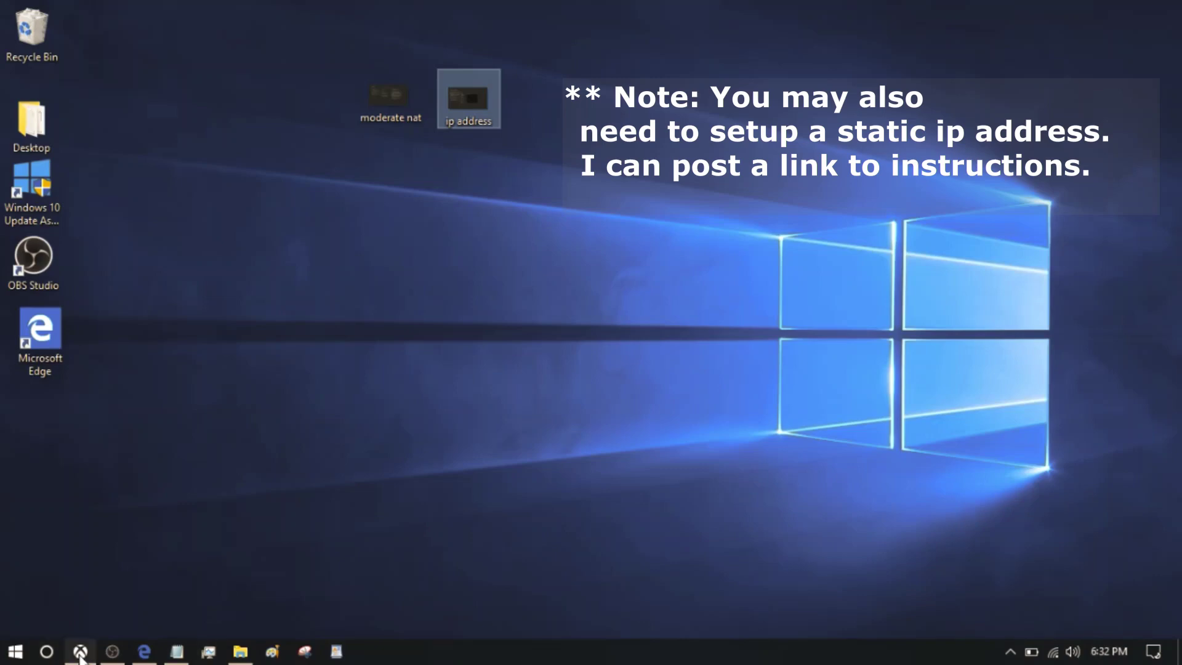
left_click(143, 653)
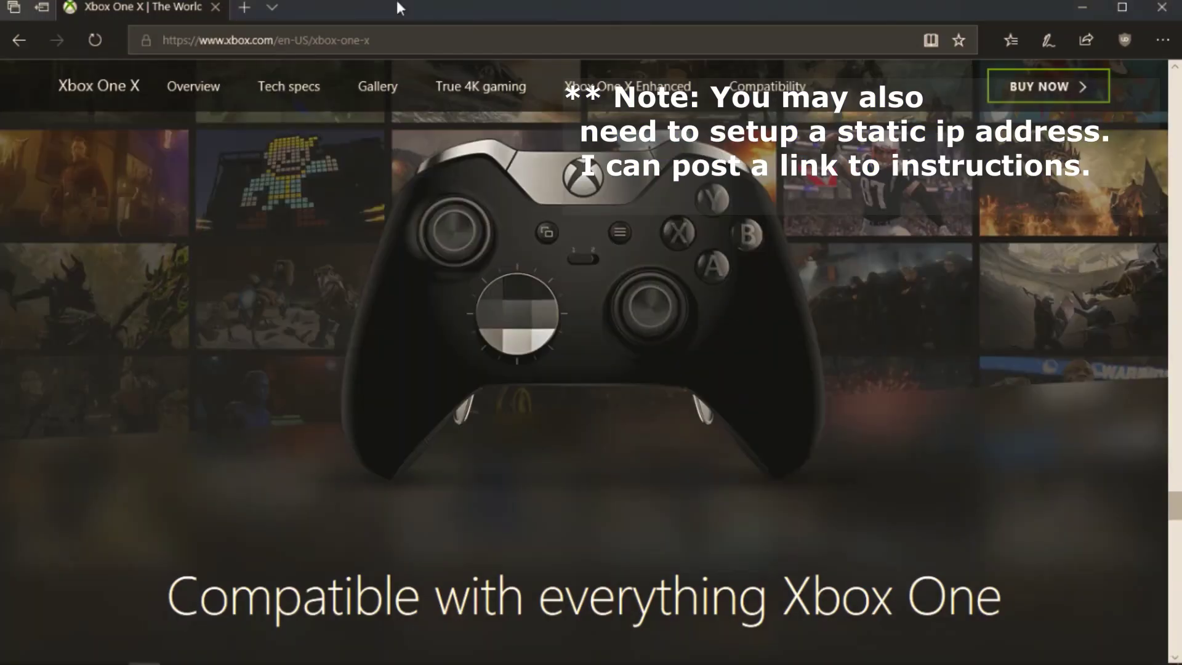
left_click(325, 40)
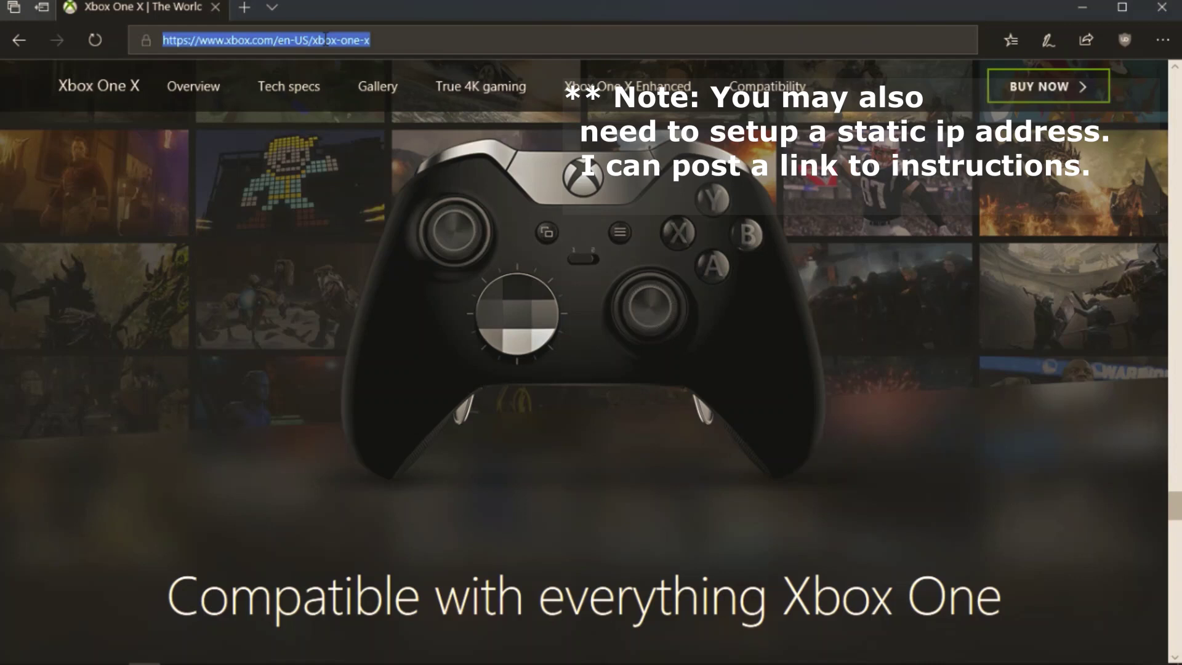
type("192.168.1.1/")
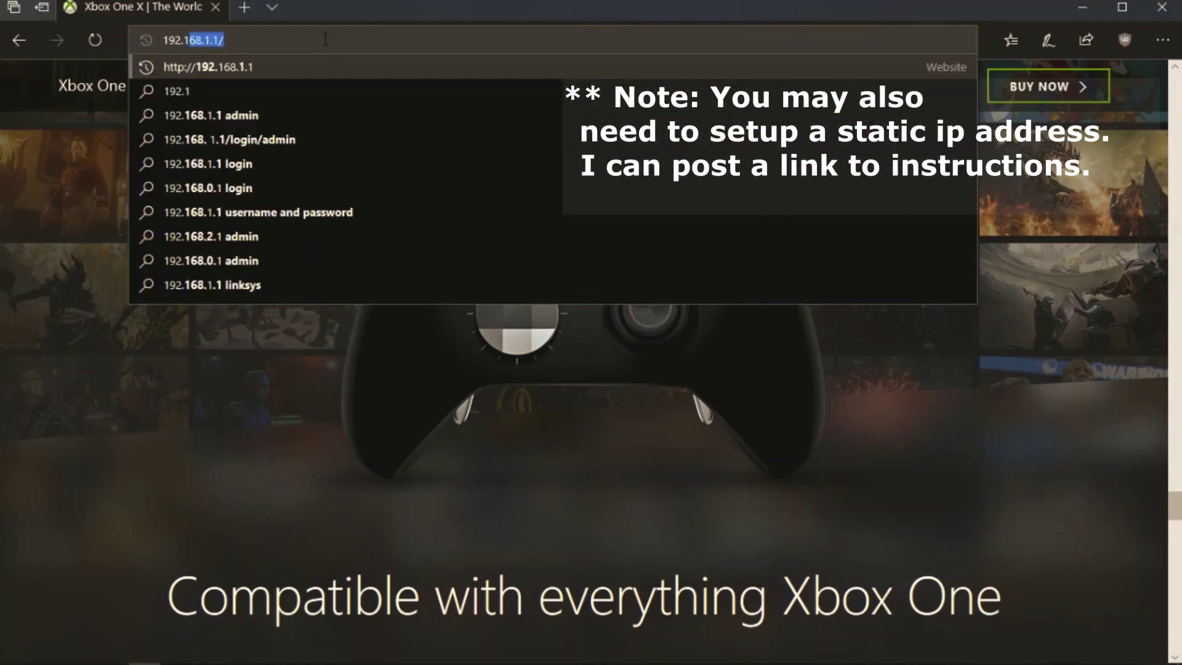
key("Return")
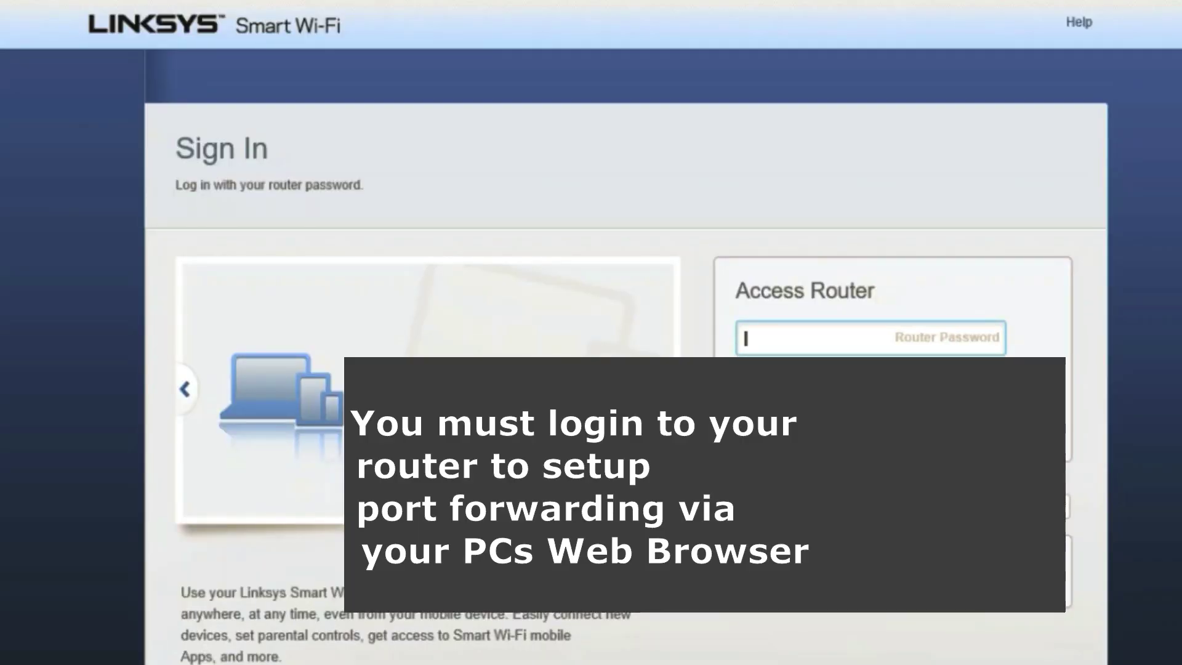
- Sign in, reach Security > Apps and Gaming > Single Port Forwarding, then switch to the port notes
key("Return")
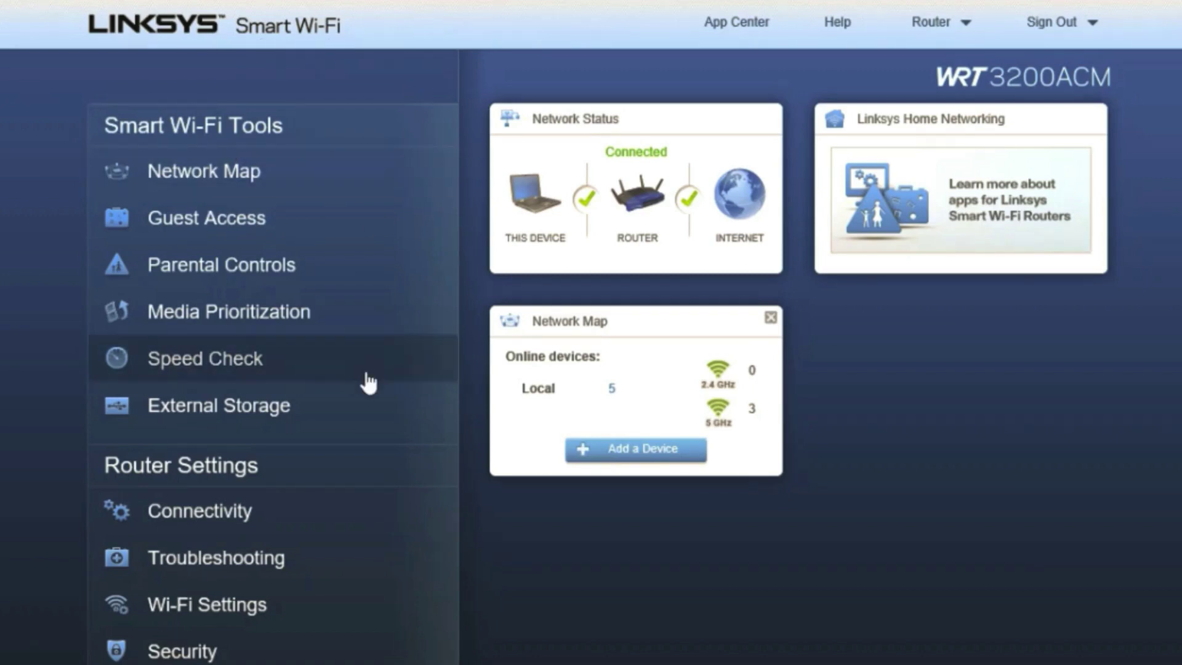
scroll(369, 370, "down", 3)
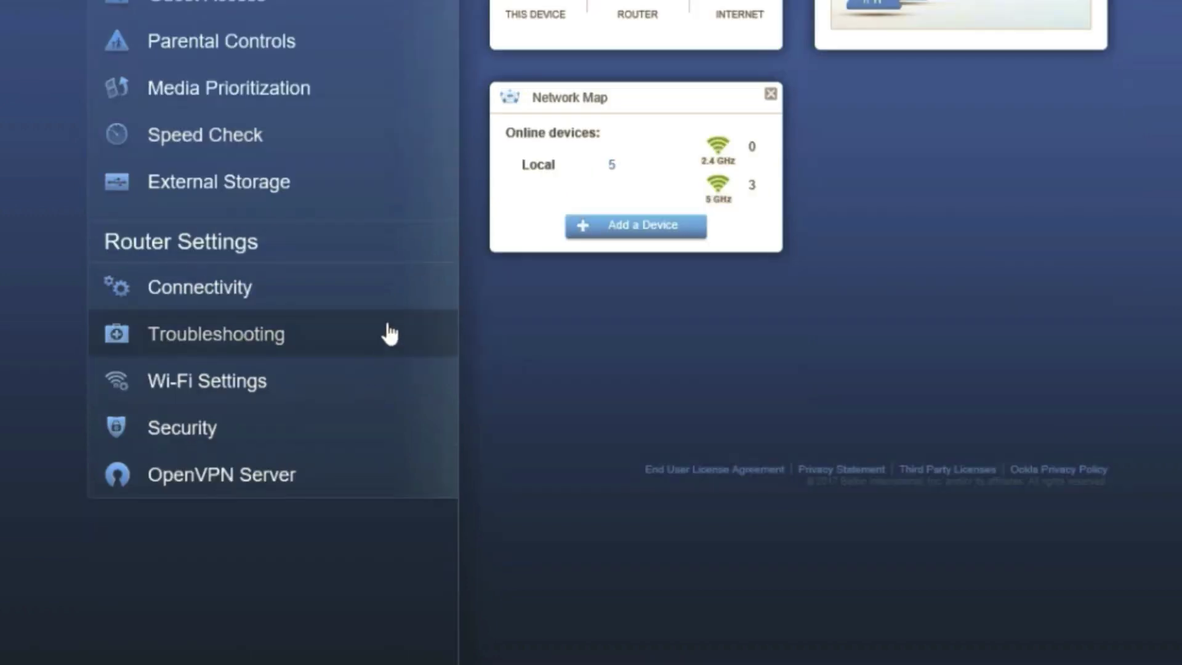
left_click(264, 446)
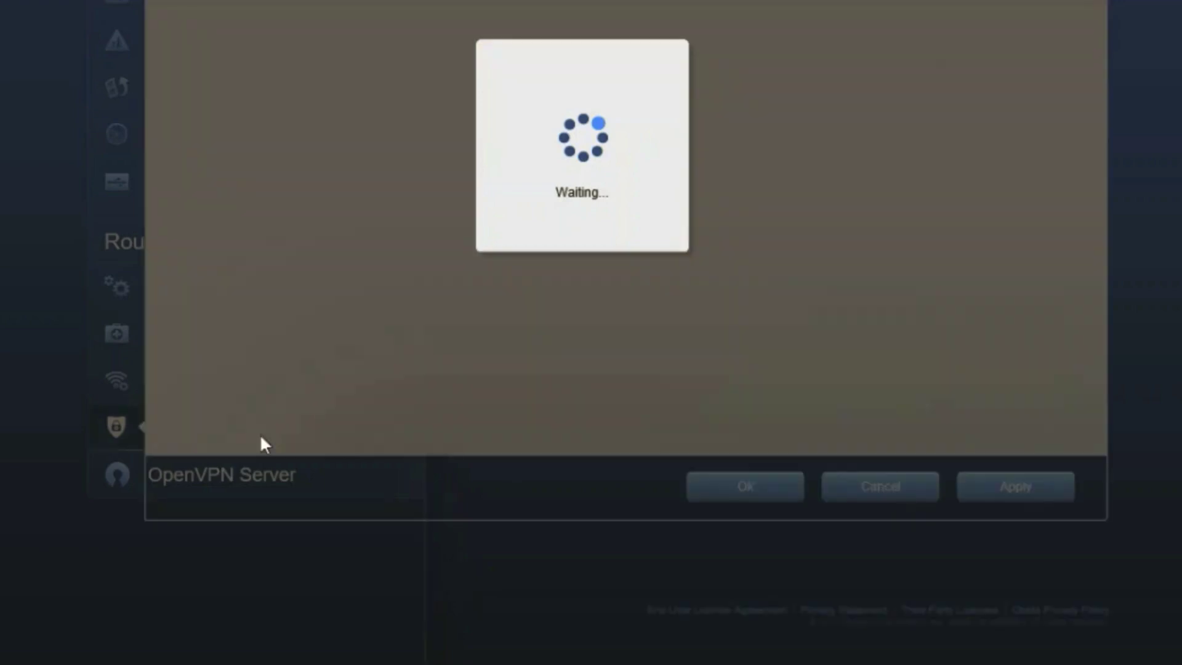
scroll(262, 437, "up", 3)
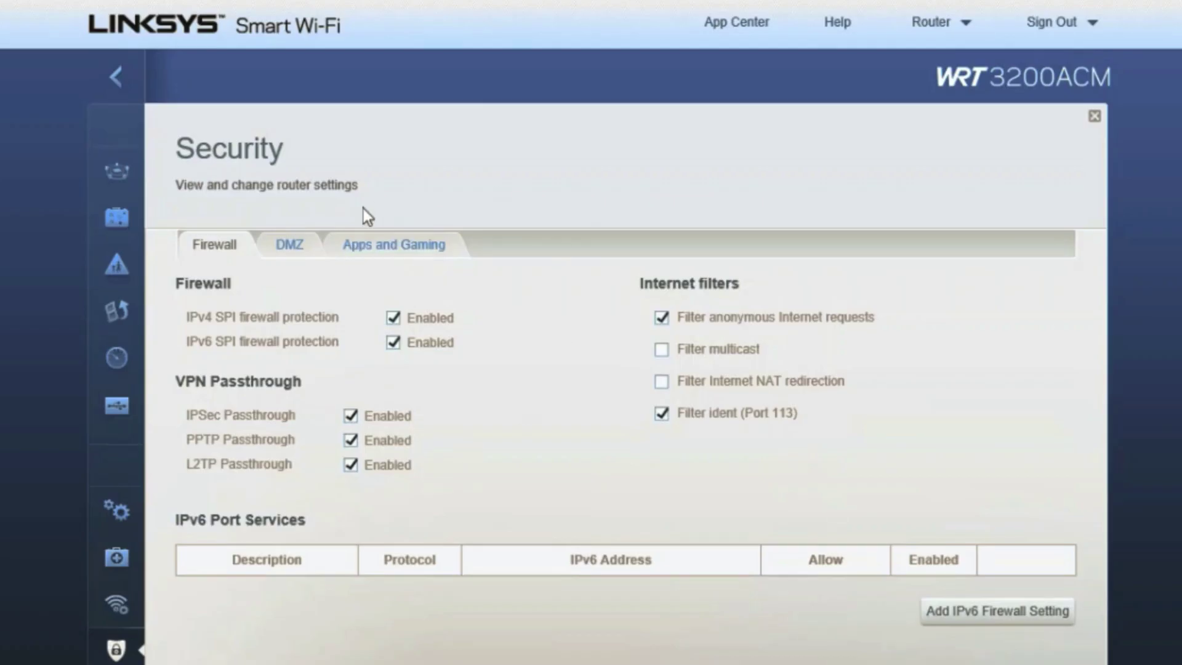
left_click(393, 252)
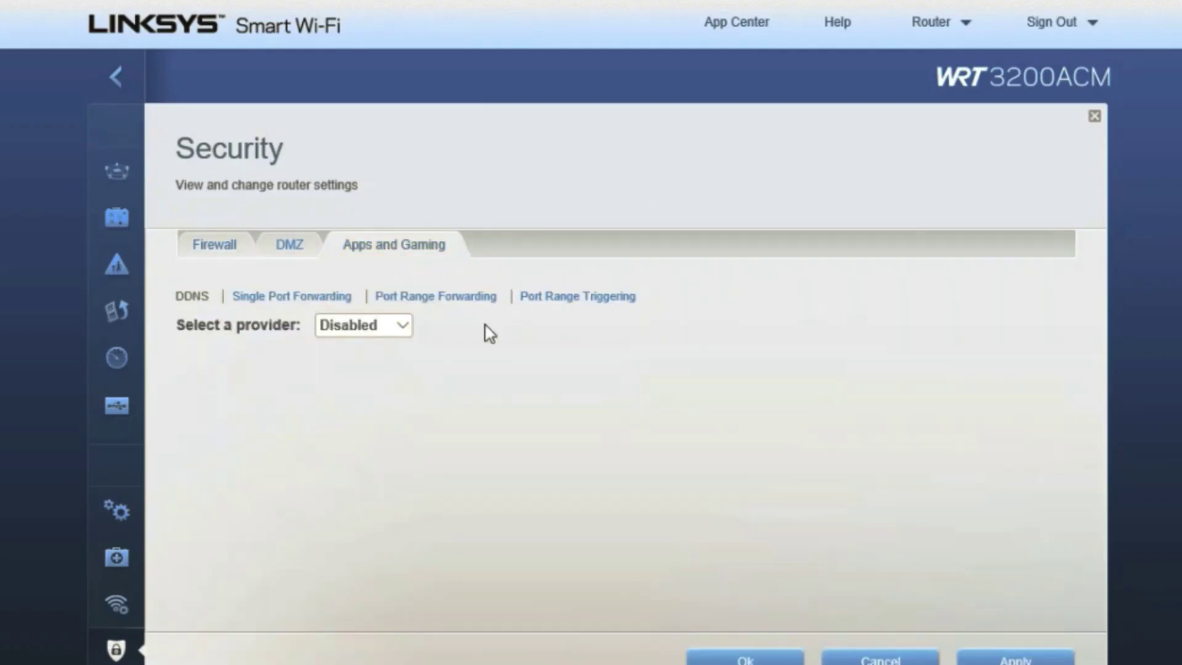
left_click(284, 303)
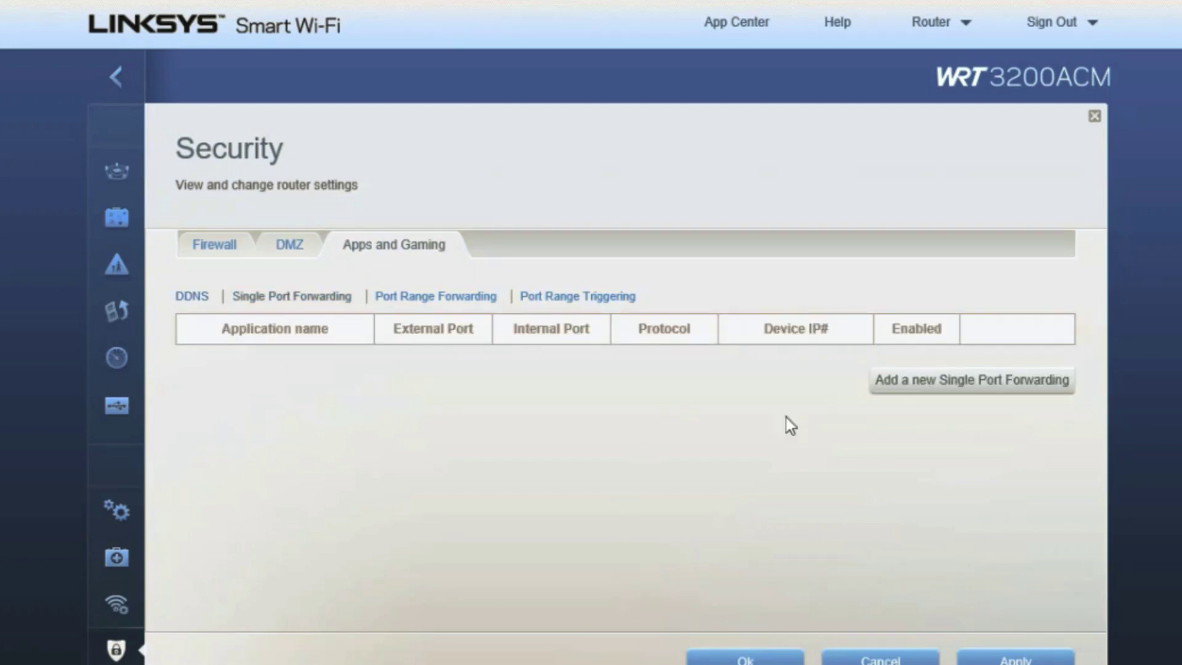
key("alt+Tab")
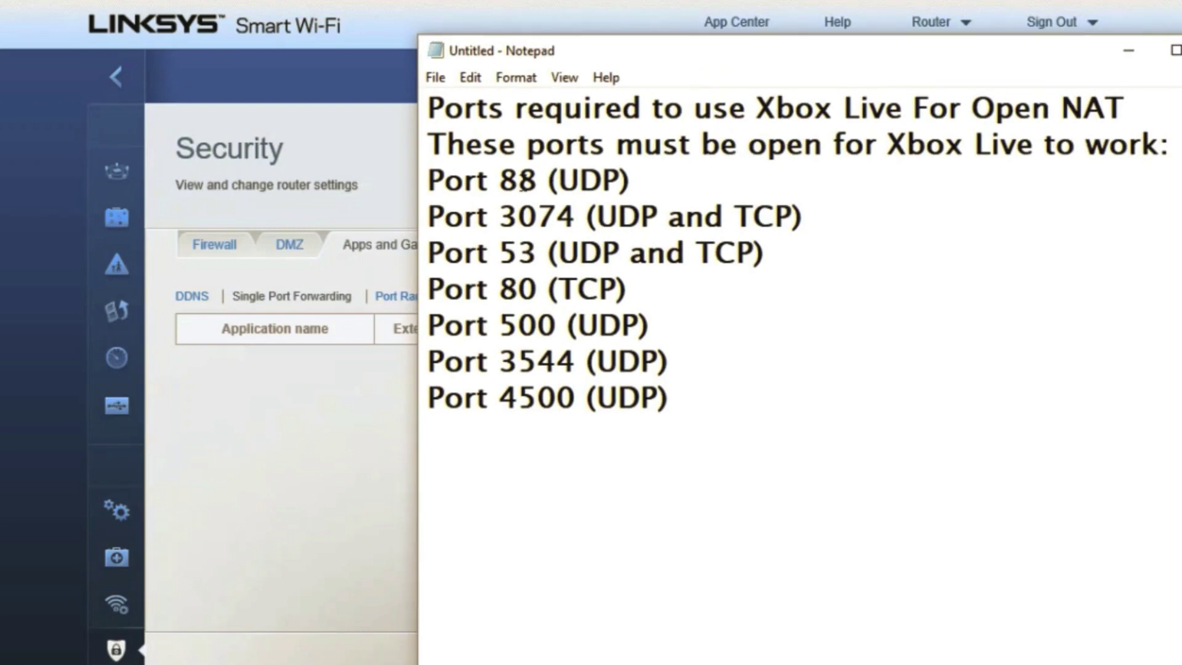
- Highlight port 88 in the Xbox Live port notes and minimize Notepad
double_click(524, 184)
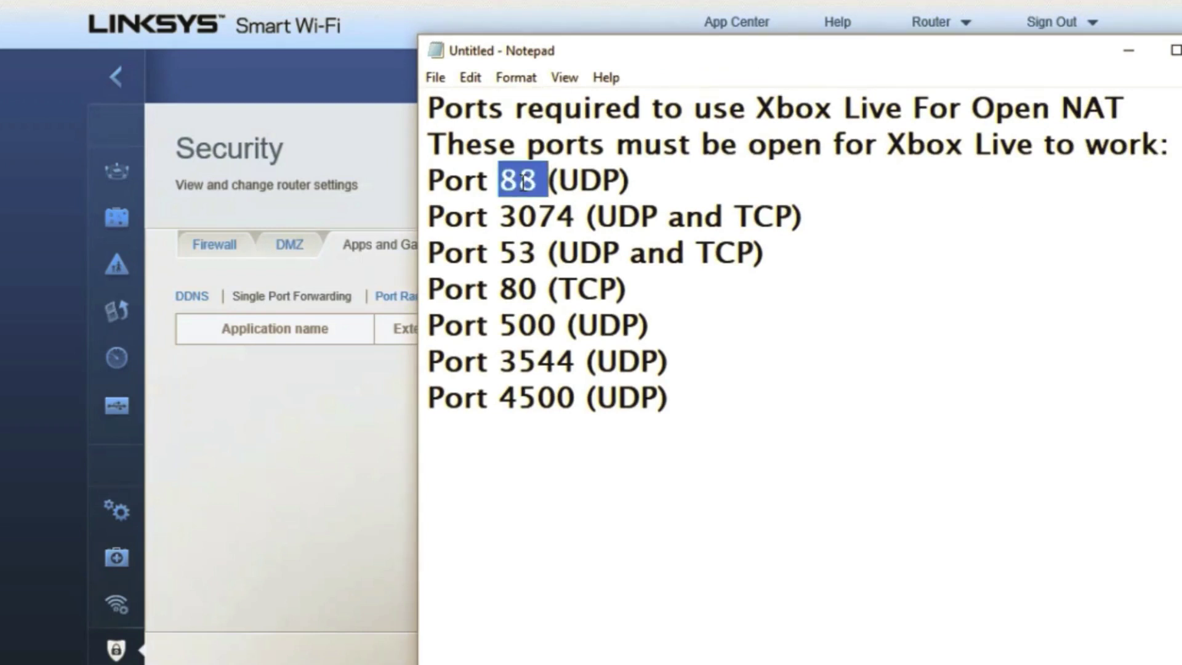
left_click(1138, 52)
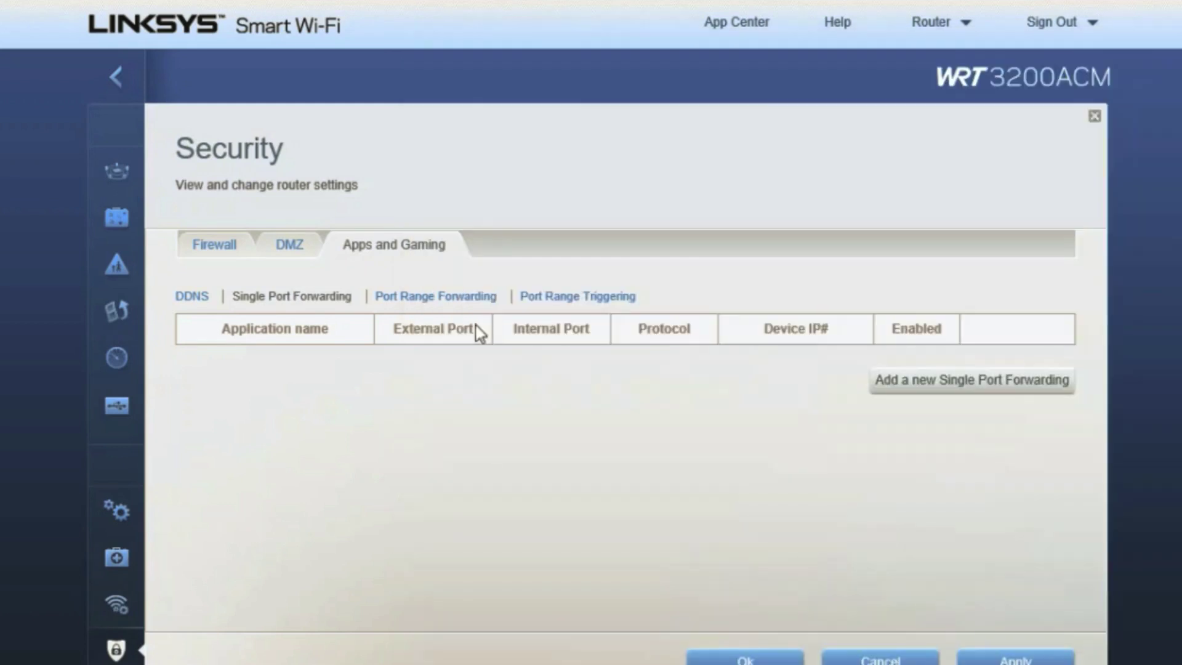
- Save rule 'xbox' forwarding port 88 UDP to 192.168.1.199 and add a blank row
left_click(949, 399)
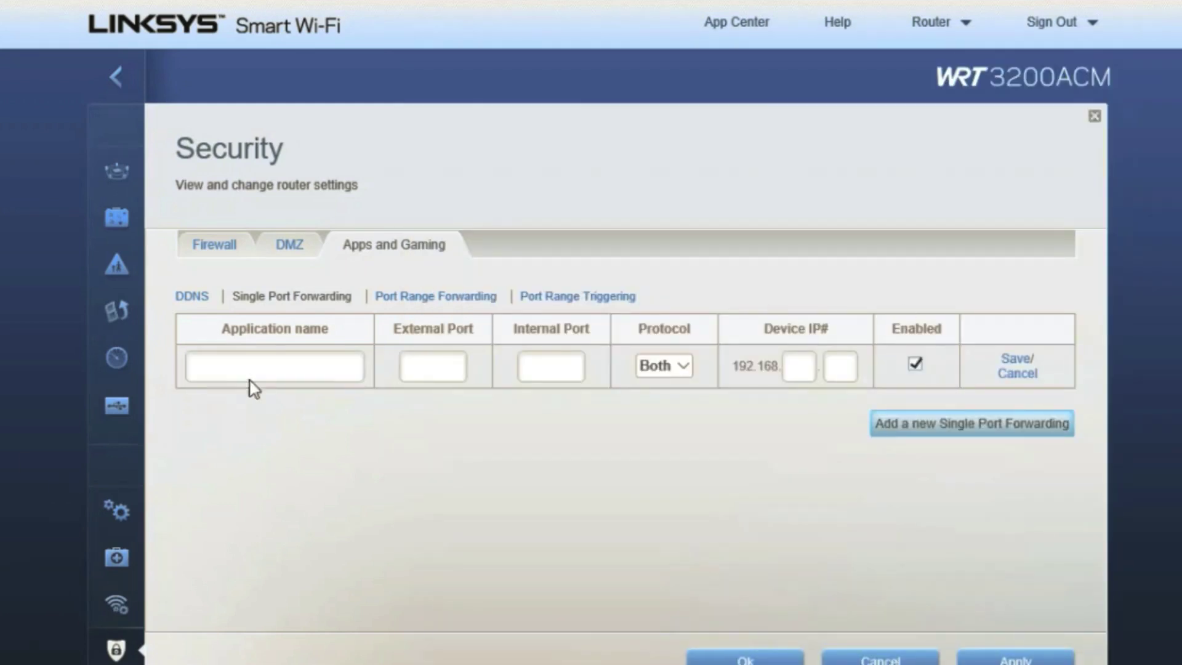
left_click(322, 370)
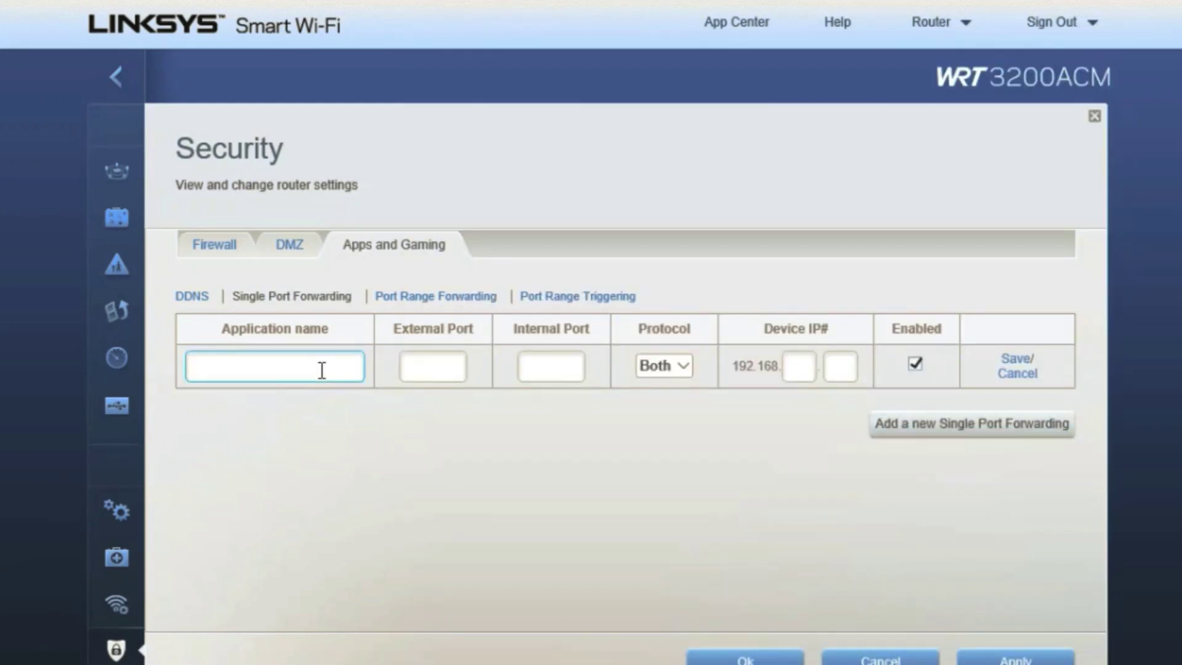
type("xbox")
key("Tab")
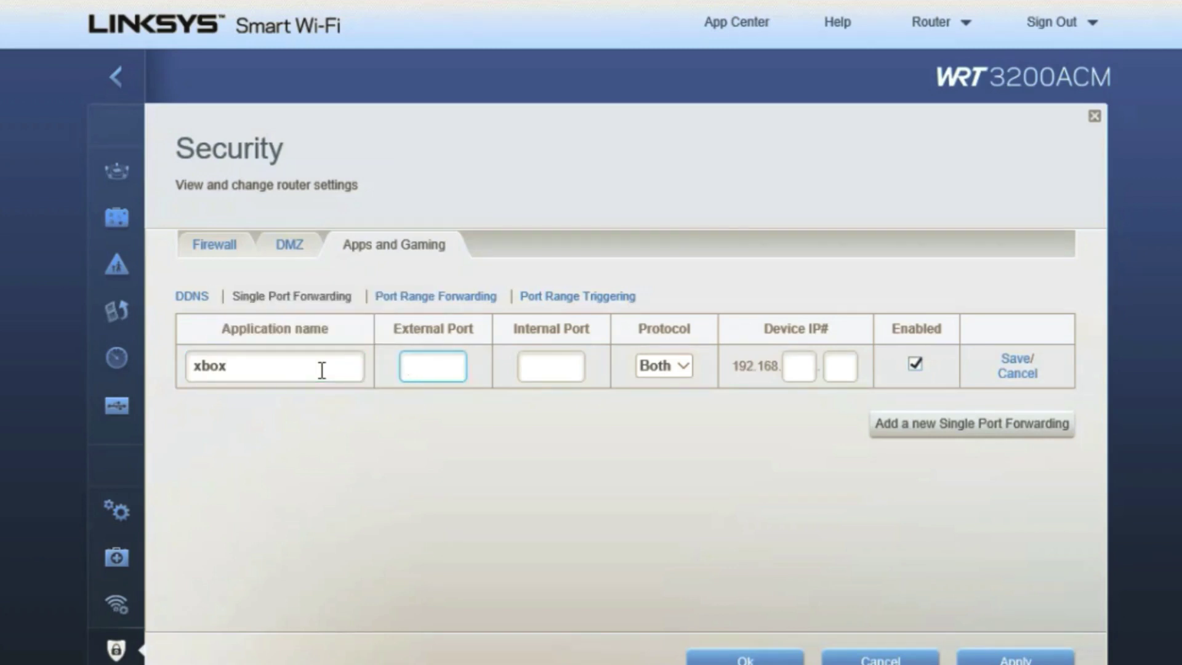
type("88")
key("Tab")
type("88")
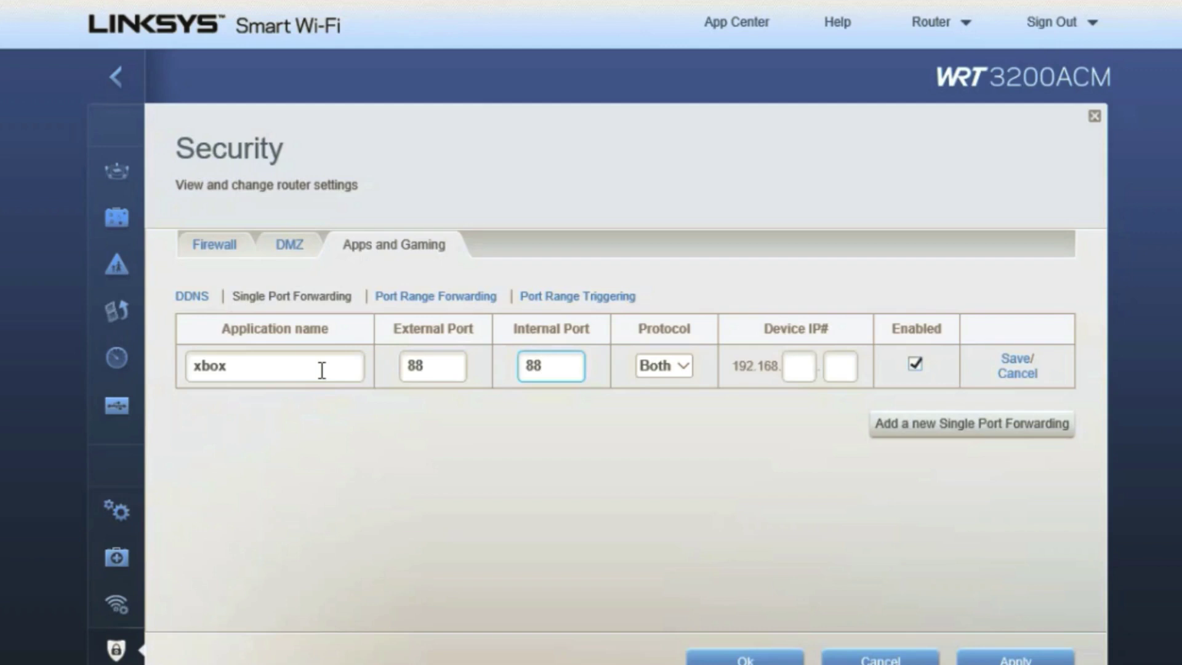
left_click(688, 368)
left_click(666, 349)
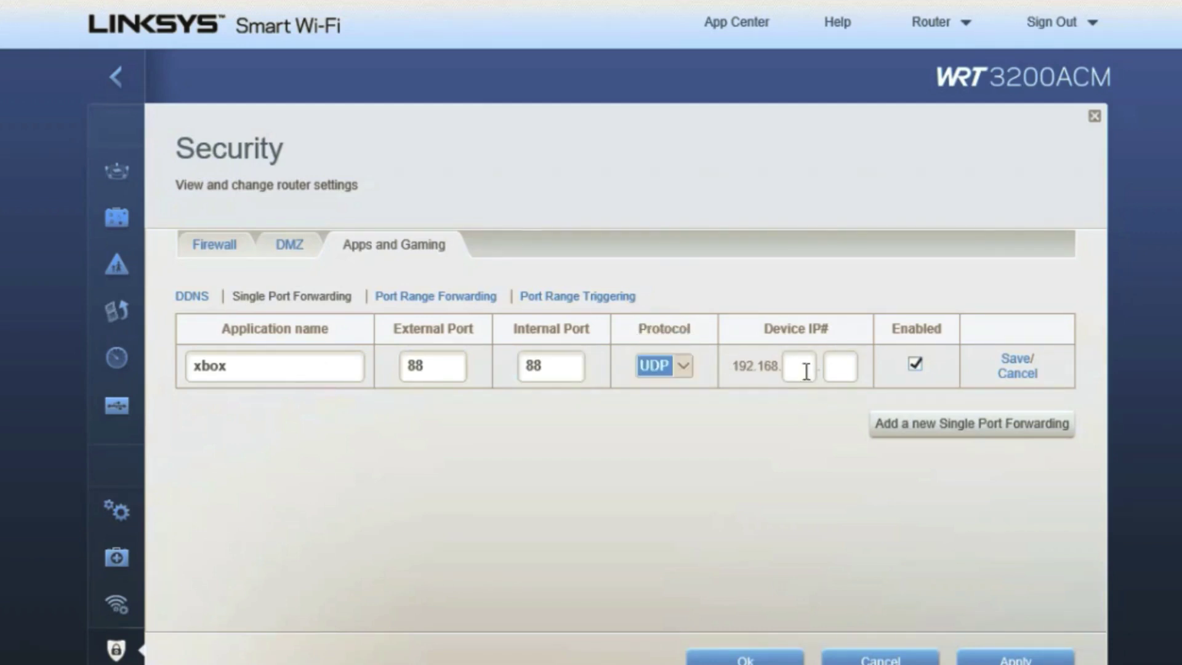
left_click(800, 366)
type("1")
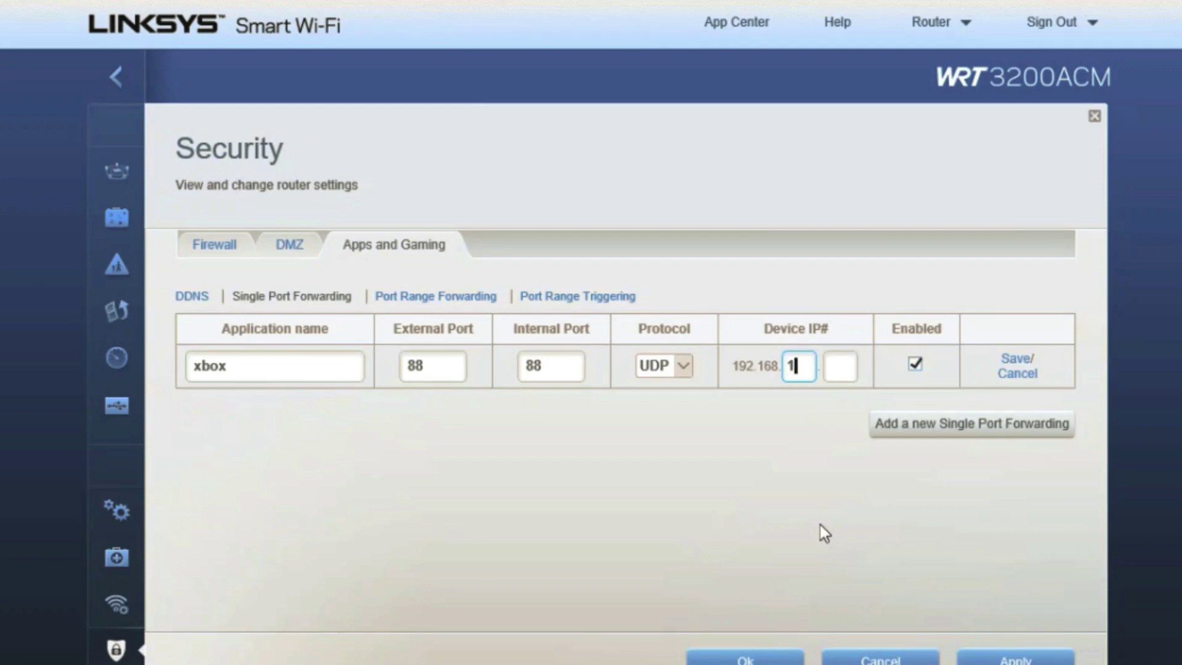
key("Tab")
type("1")
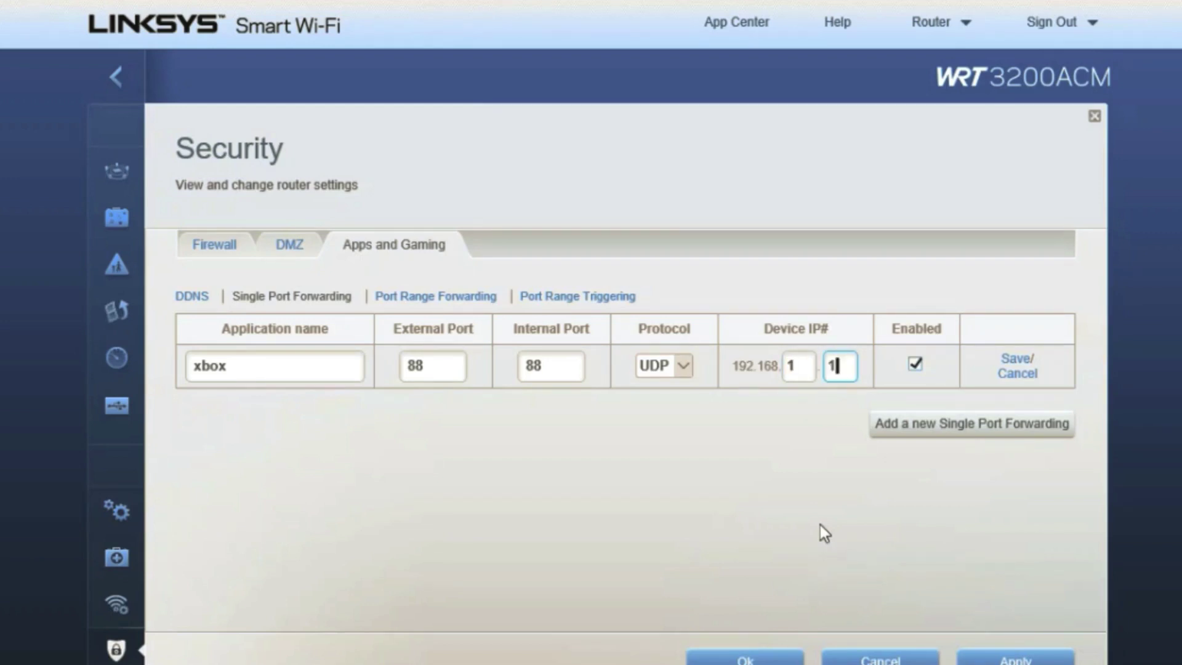
type("99")
left_click(1016, 361)
left_click(979, 423)
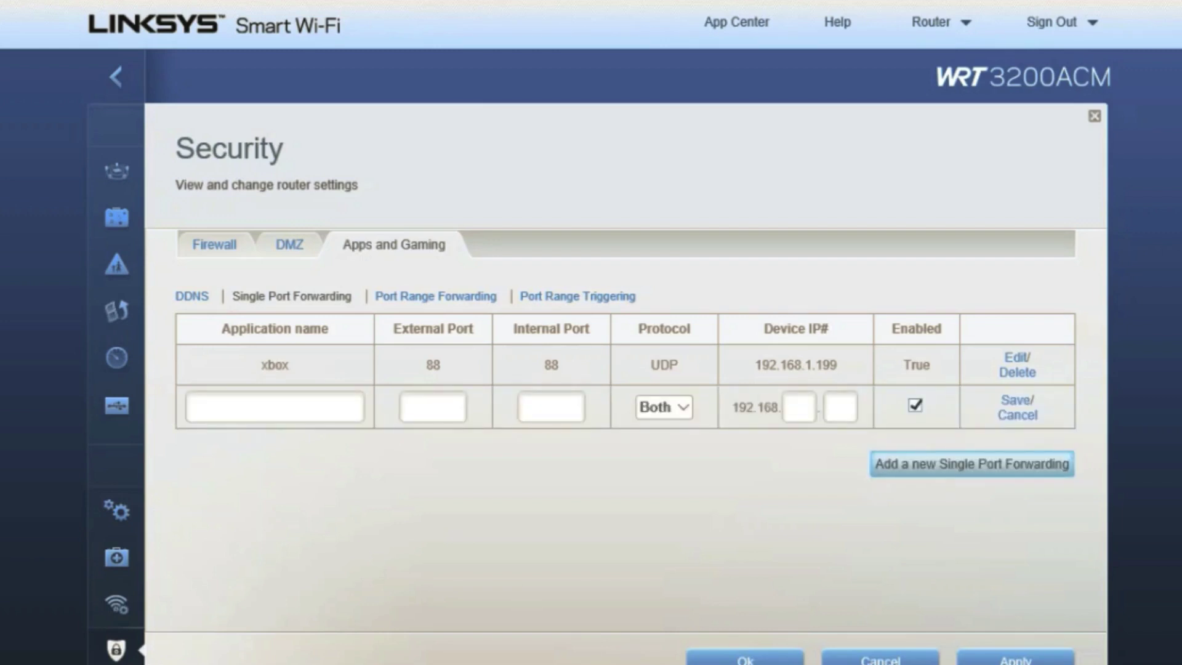
- Check the notes and save an xbox rule for port 3074, both protocols, to 192.168.1.199
key("alt+Tab")
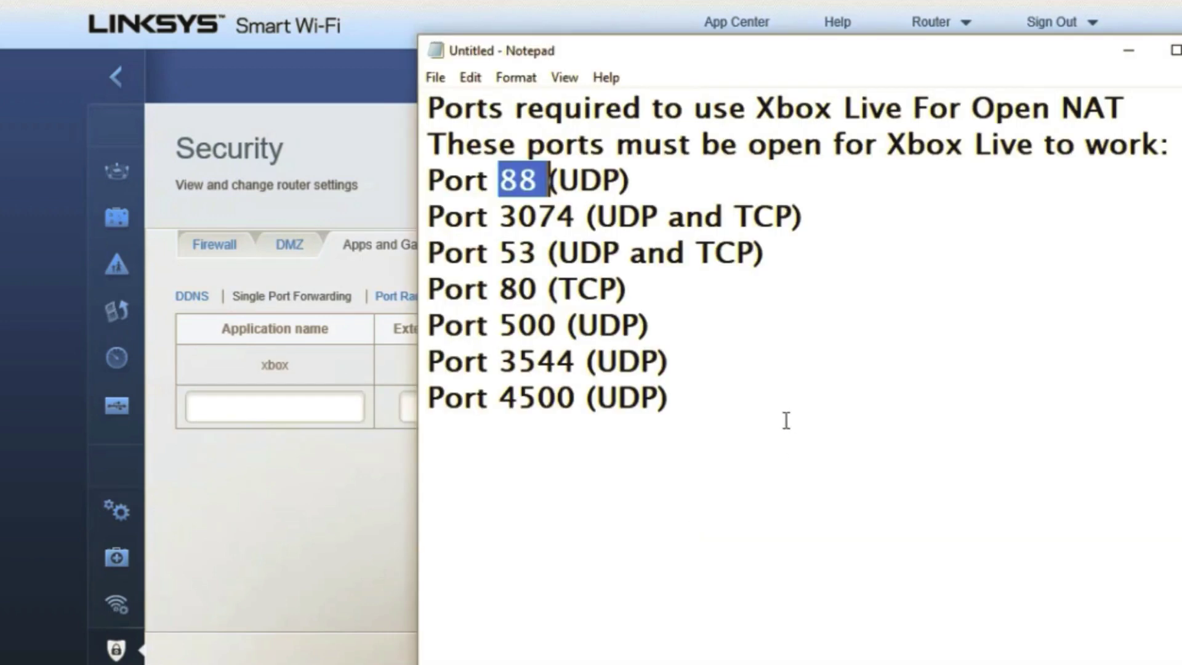
left_click(1125, 54)
left_click(326, 415)
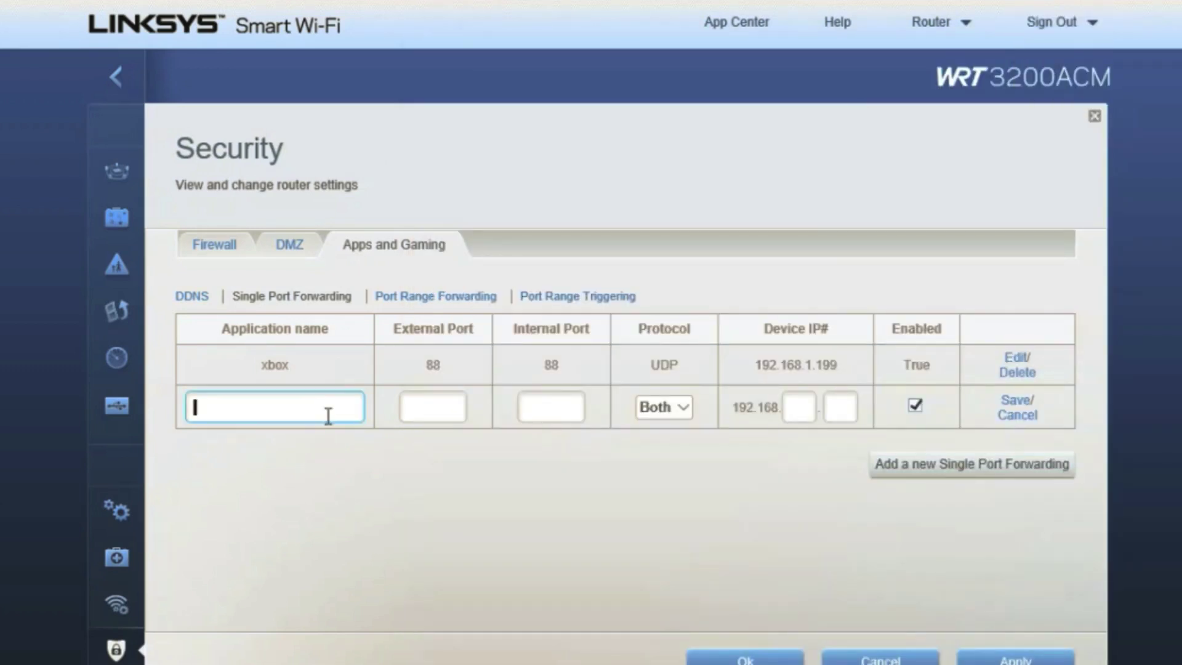
type("xbox")
key("Tab")
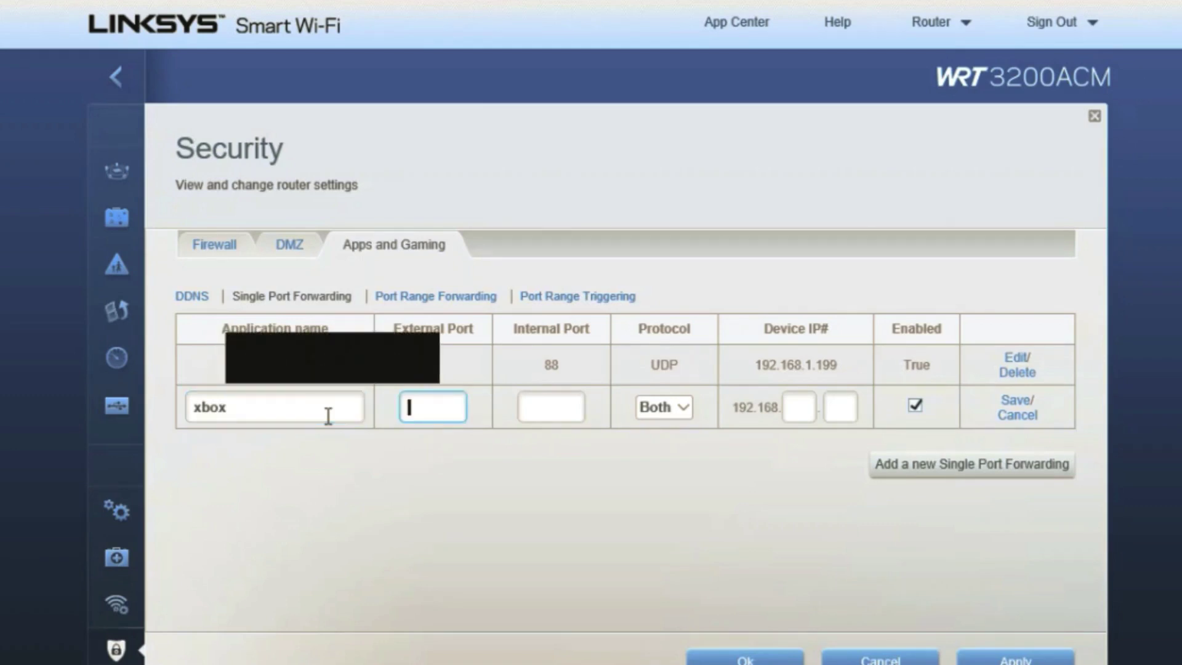
left_click(1011, 407)
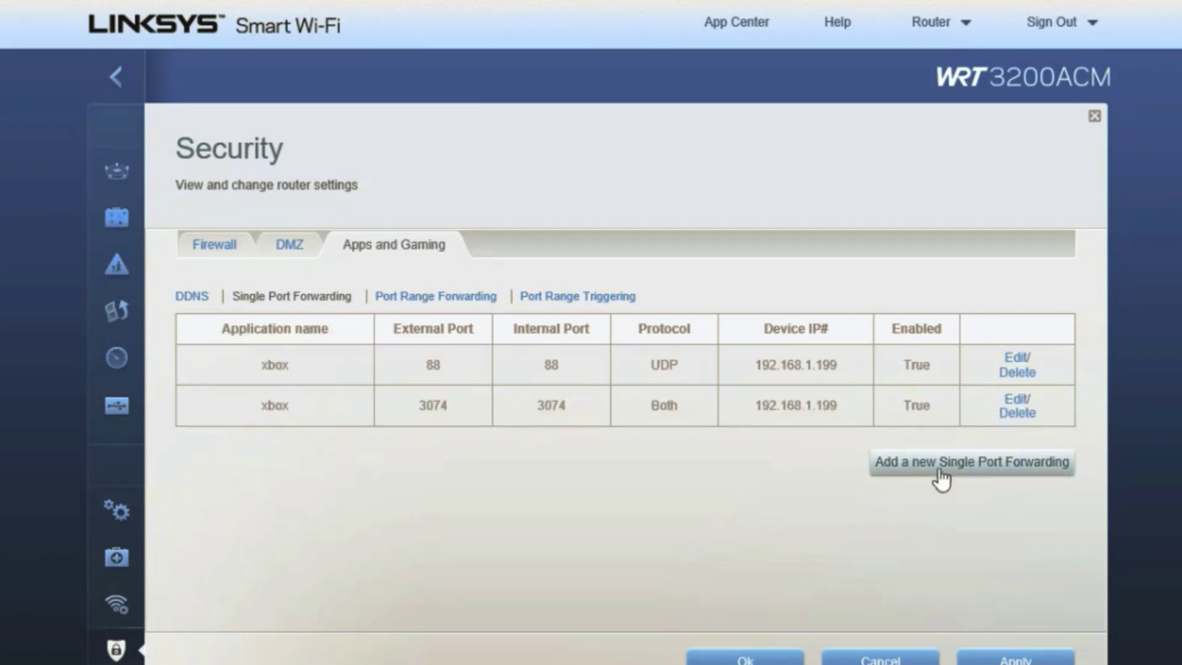
left_click(978, 471)
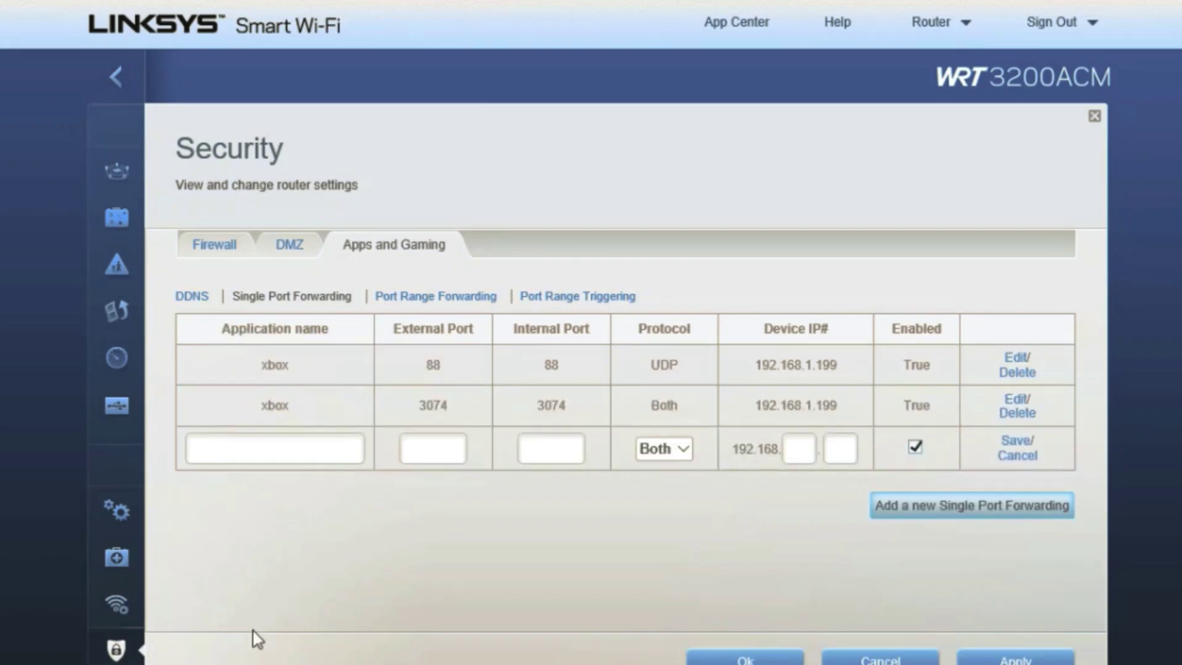
- Consult the notes for ports 53 and 80, then save xbox rules for 80 TCP and 500 UDP to 192.168.1.199
key("alt+Tab")
double_click(517, 253)
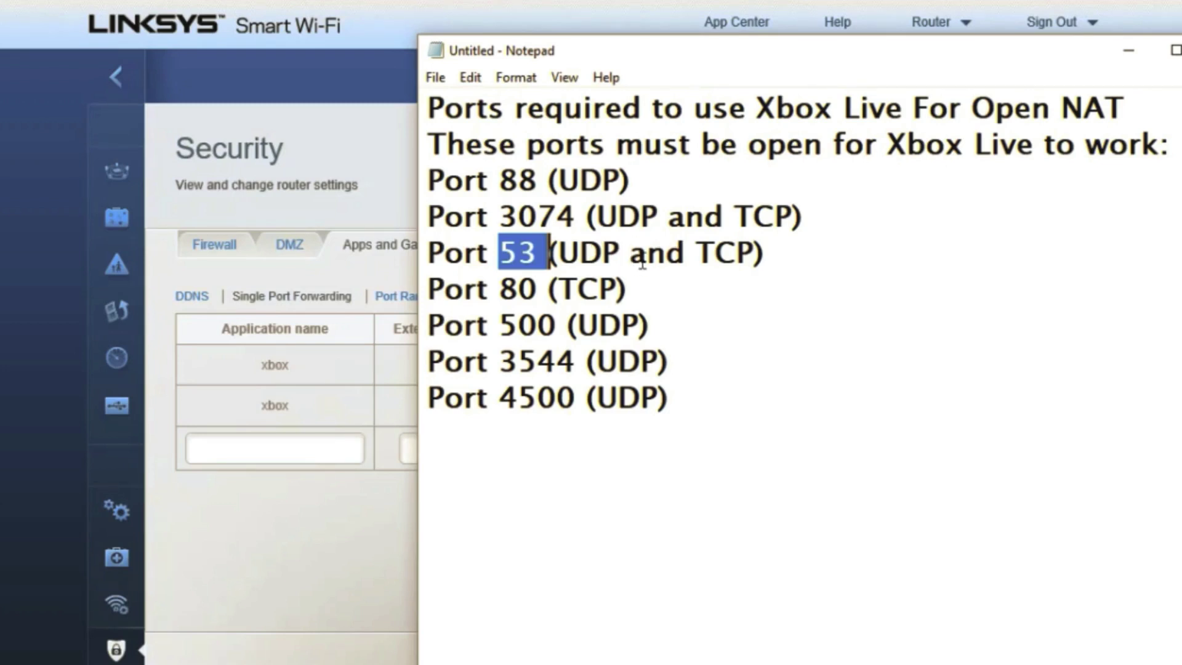
double_click(519, 290)
left_click(1128, 51)
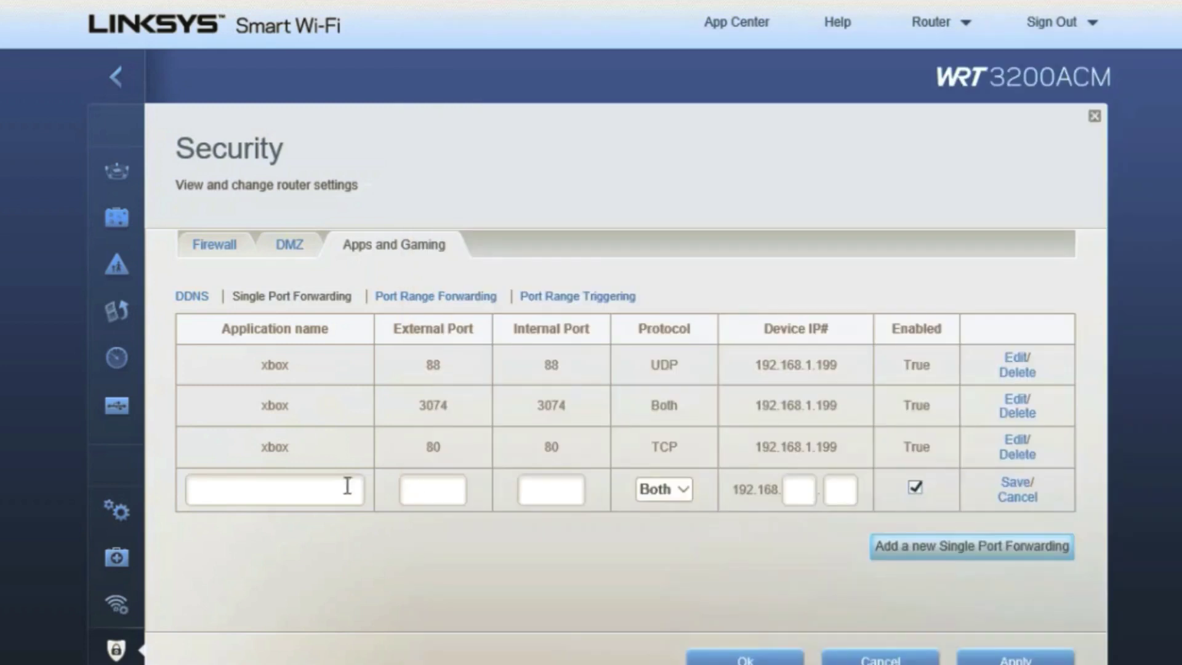
left_click(348, 487)
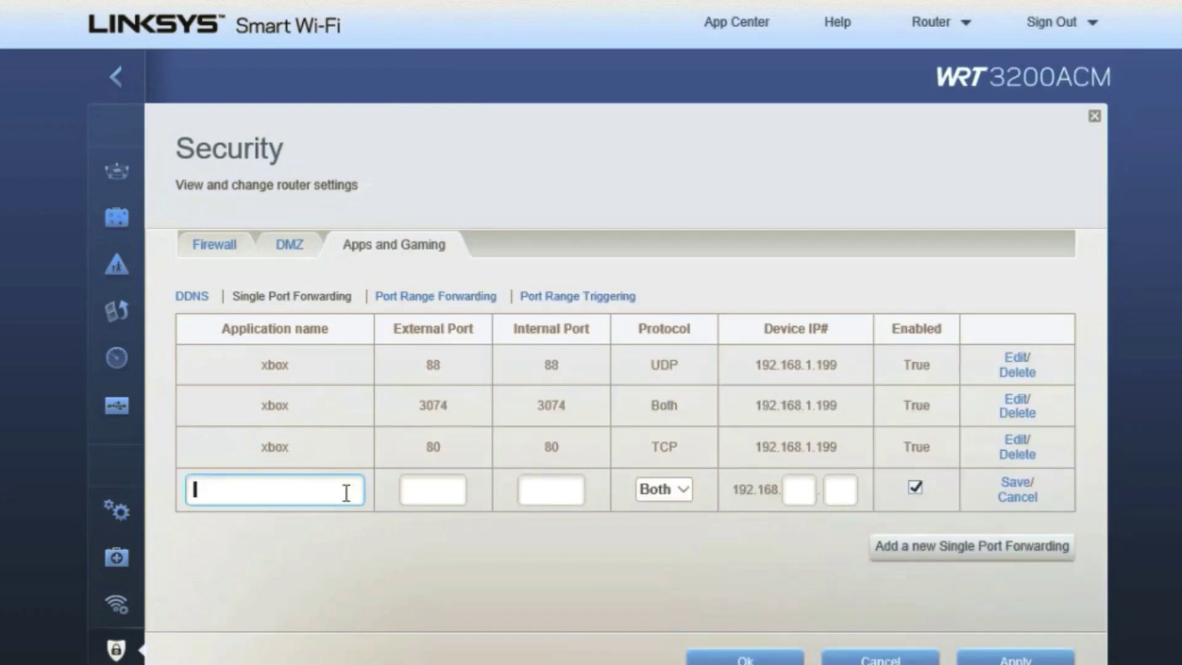
type("xbox")
key("Tab")
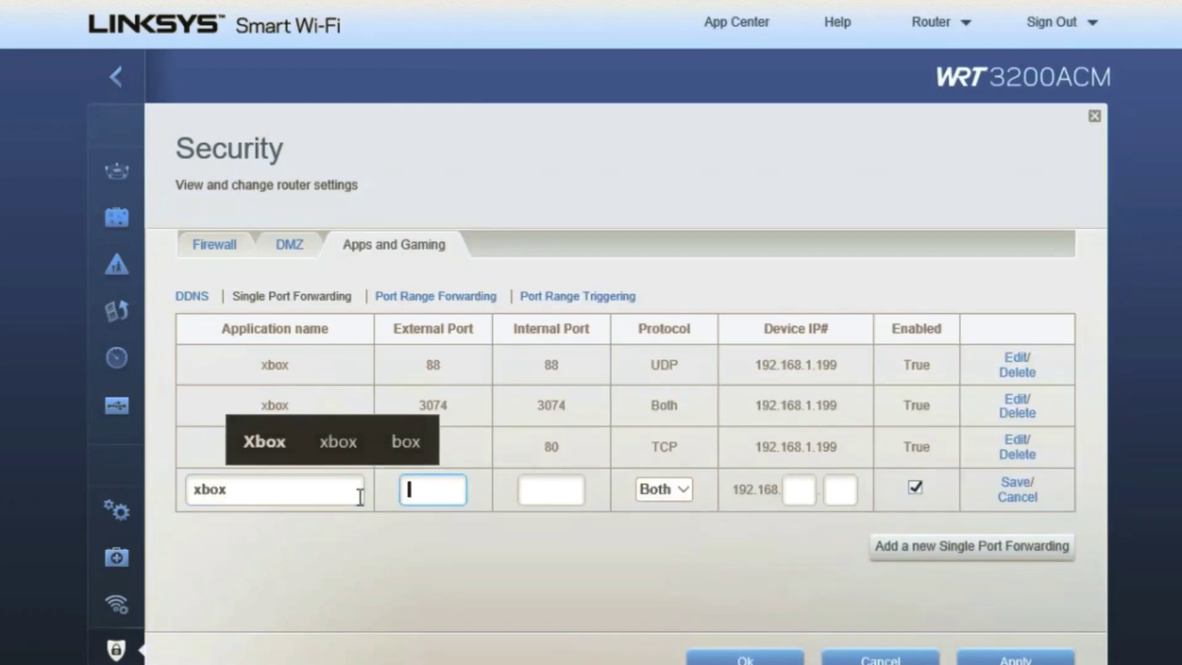
type("500")
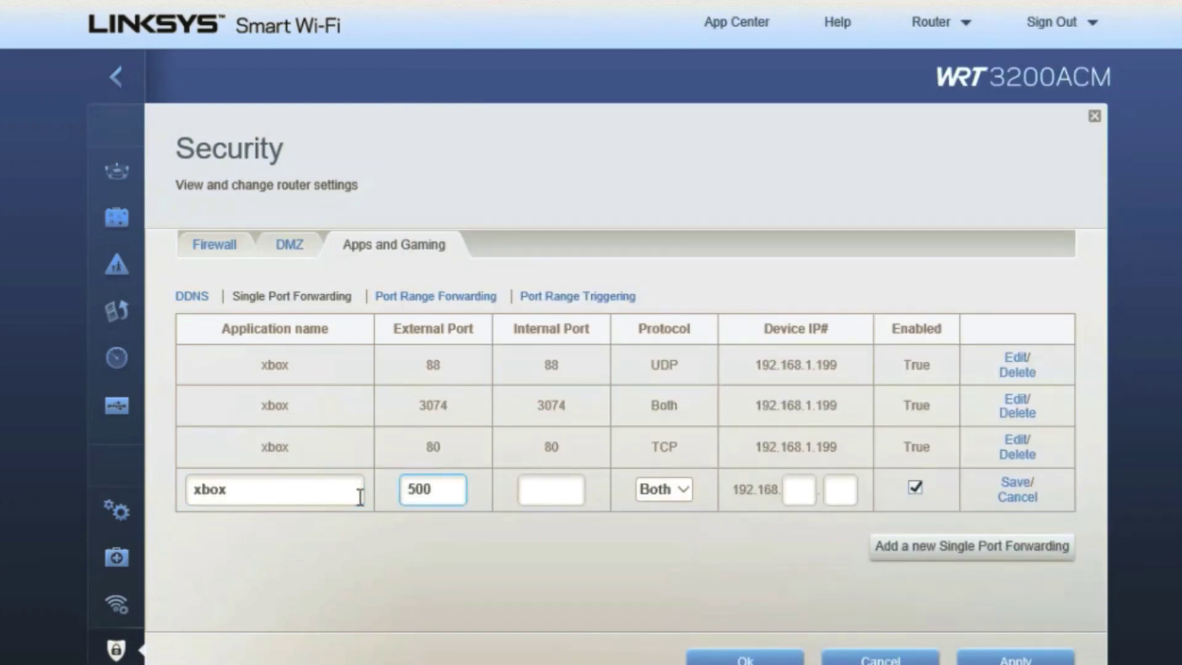
key("Tab")
type("500")
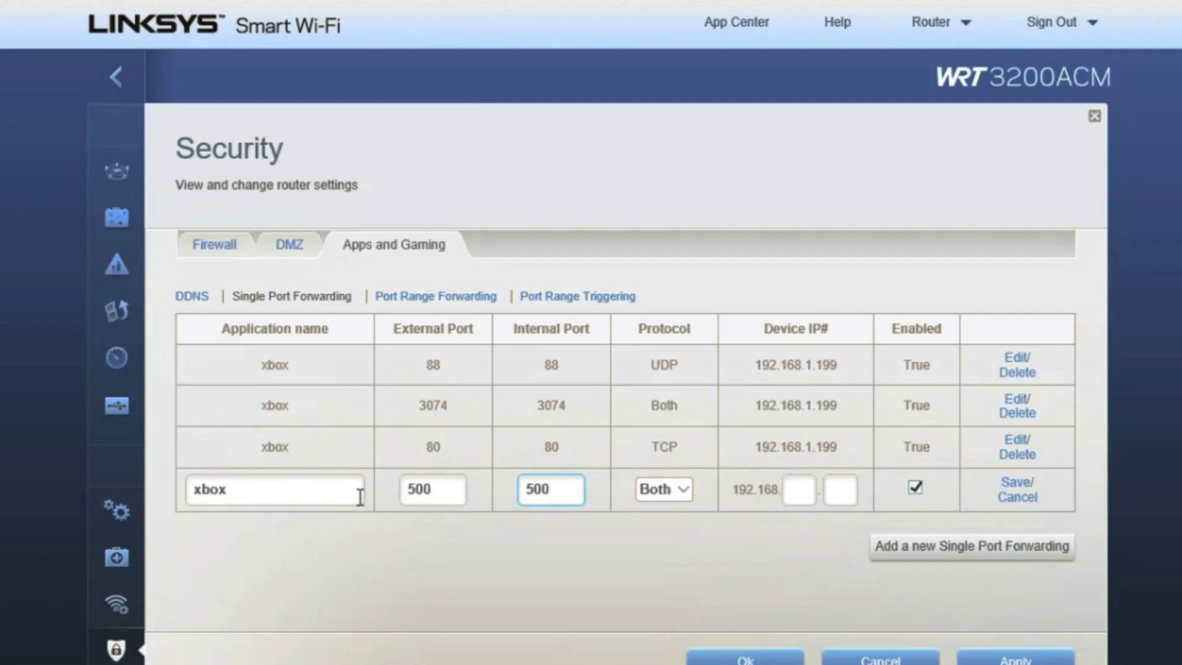
left_click(674, 497)
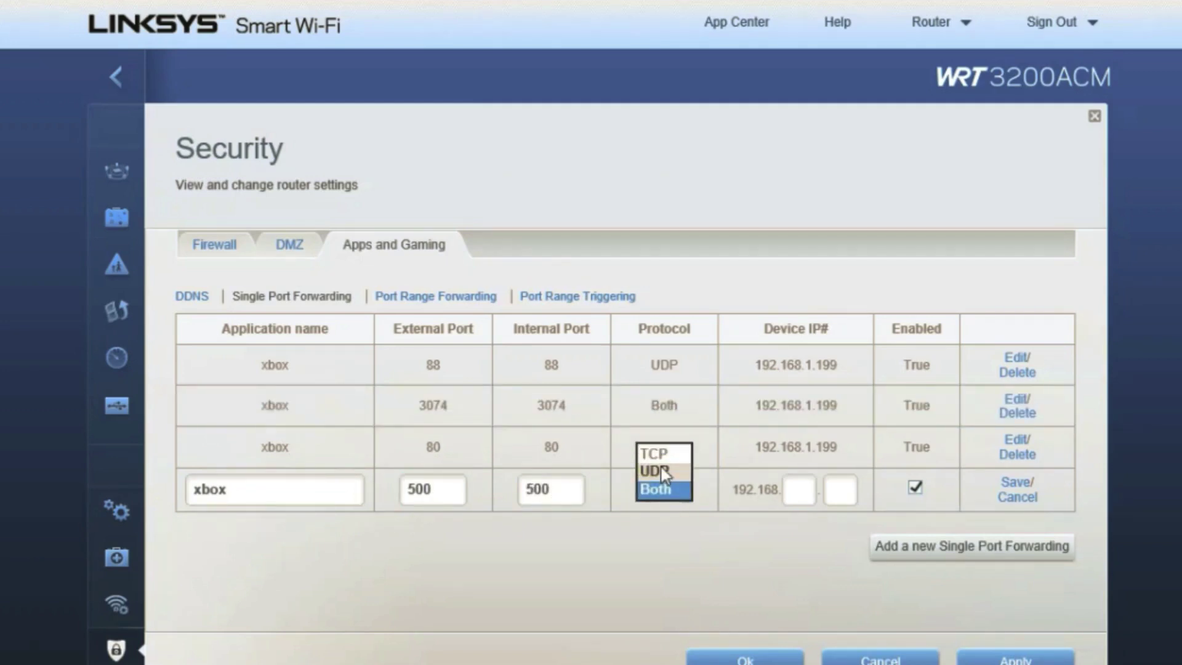
left_click(660, 470)
left_click(799, 491)
type("1")
key("Tab")
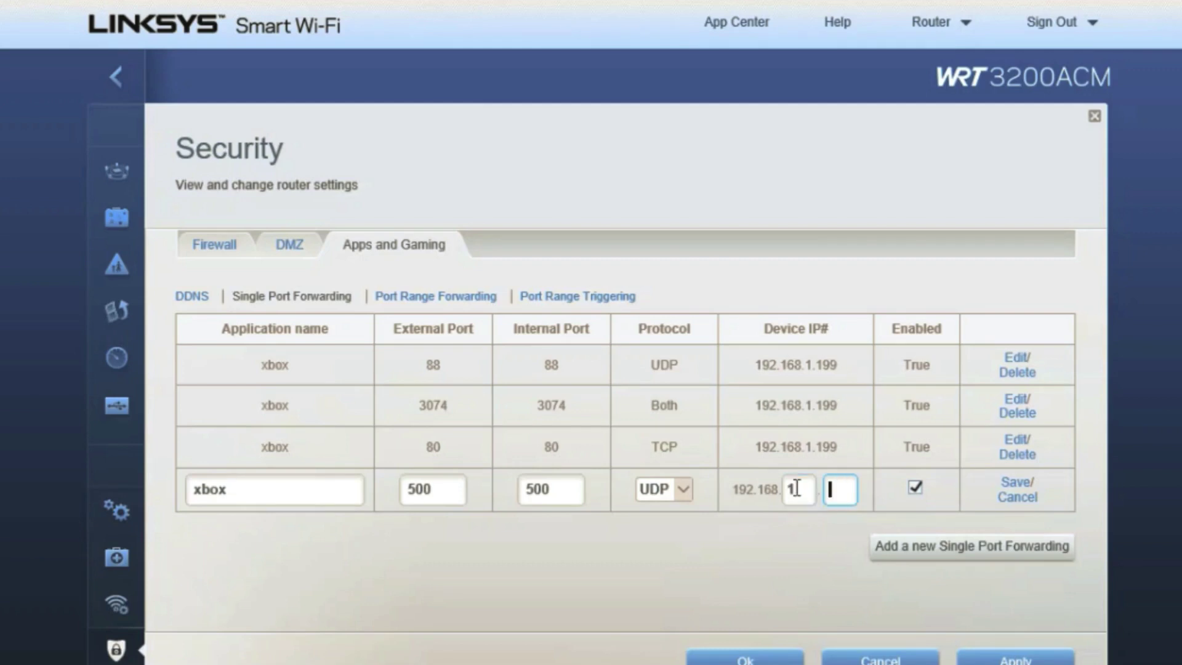
type("199")
left_click(1016, 482)
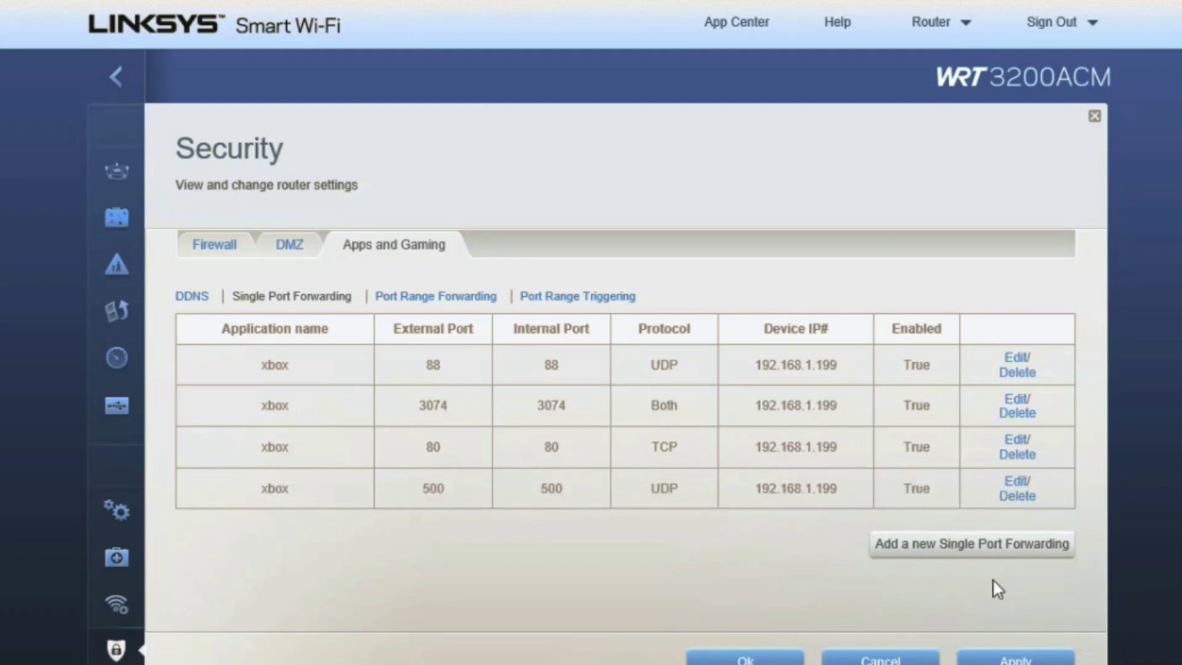
left_click(989, 546)
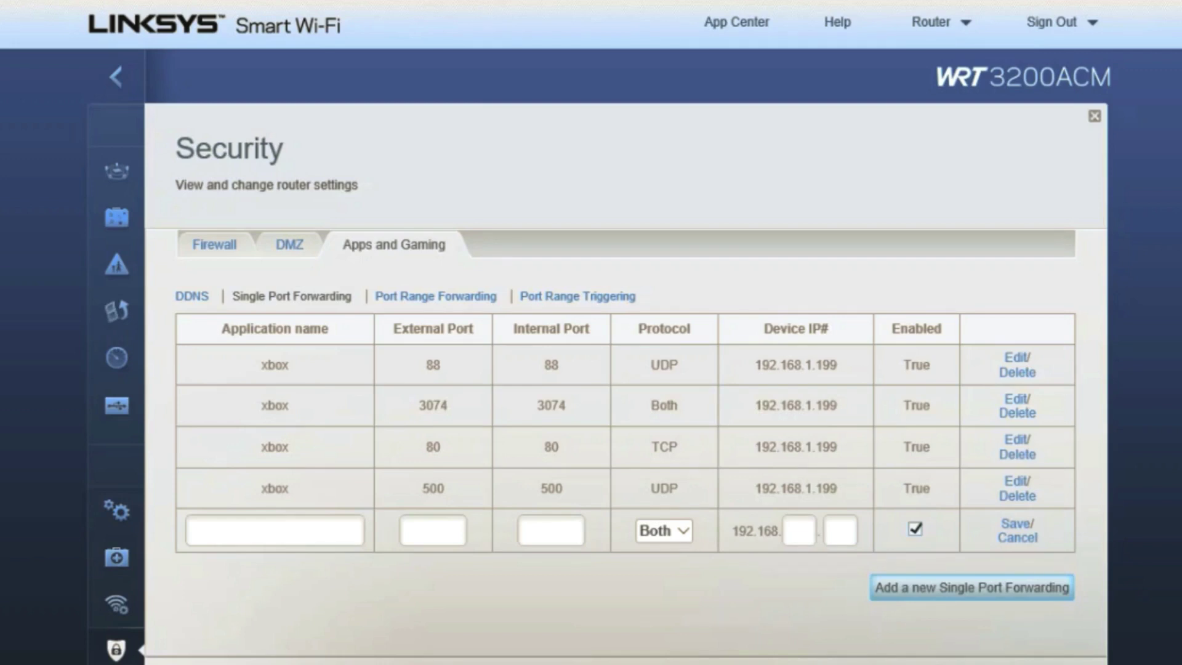
- Save an xbox rule forwarding port 3544 UDP to 192.168.1.199 and add a blank row
key("alt+Tab")
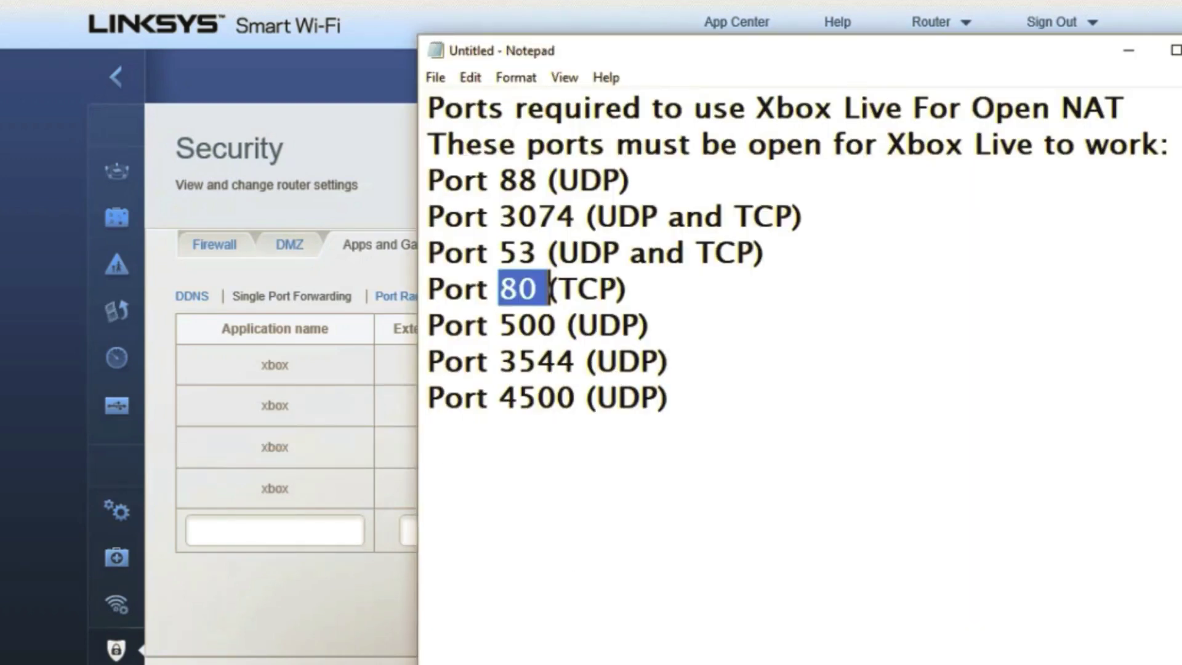
key("alt+Tab")
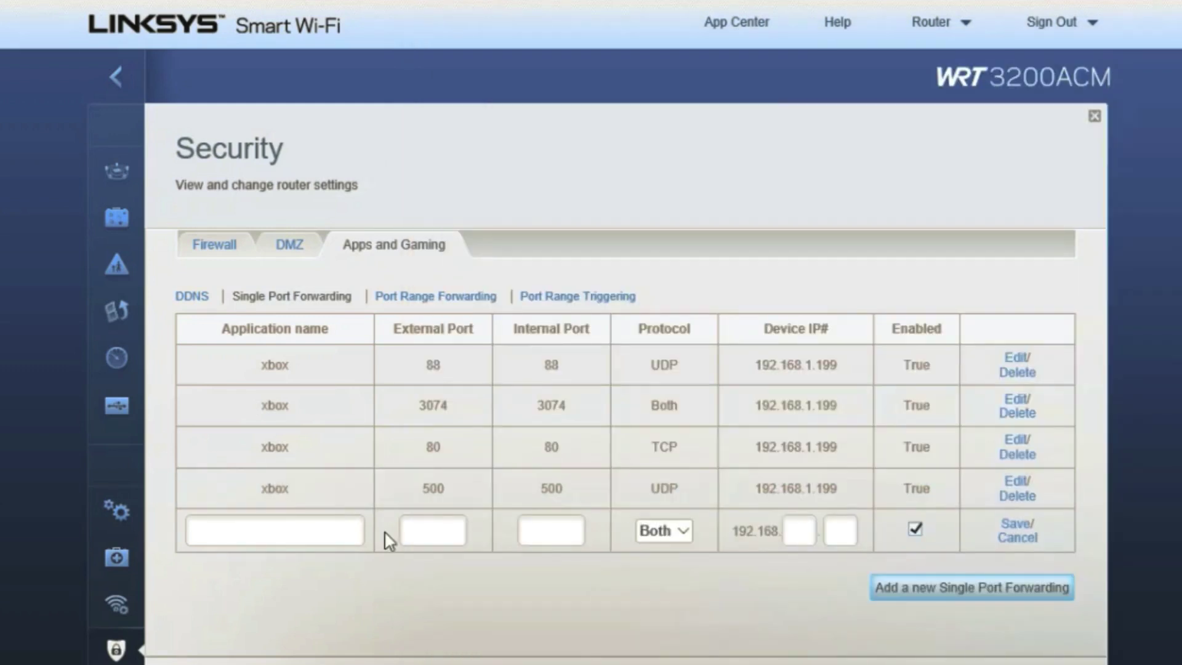
left_click(351, 530)
type("xbox")
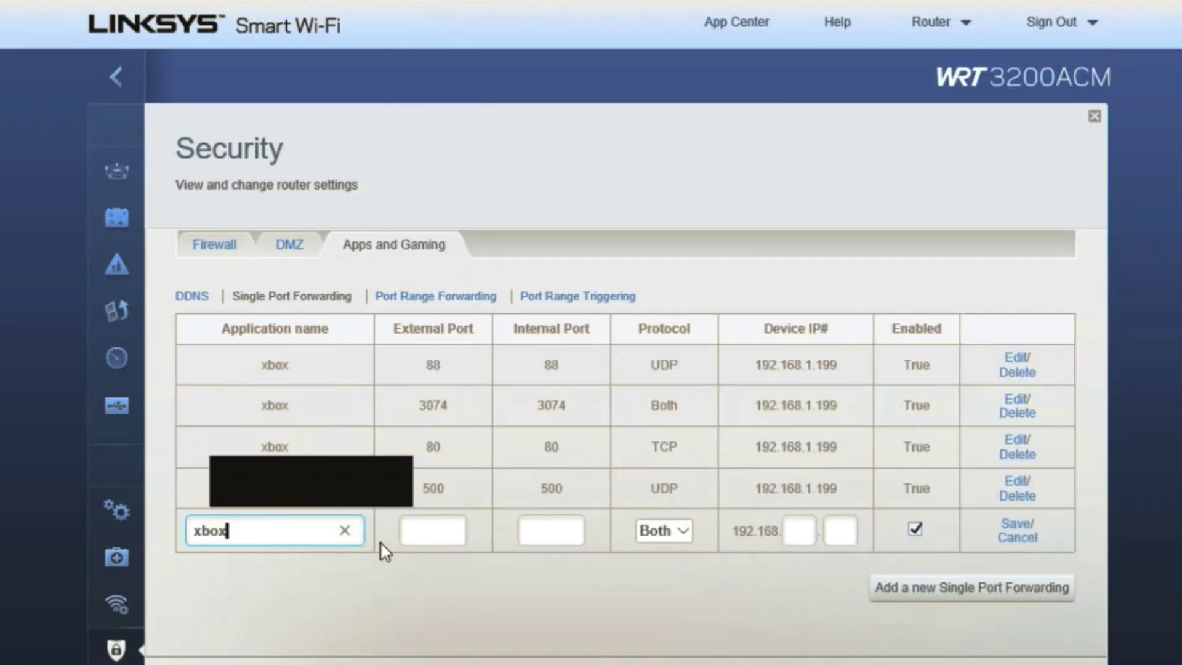
key("Tab")
type("35")
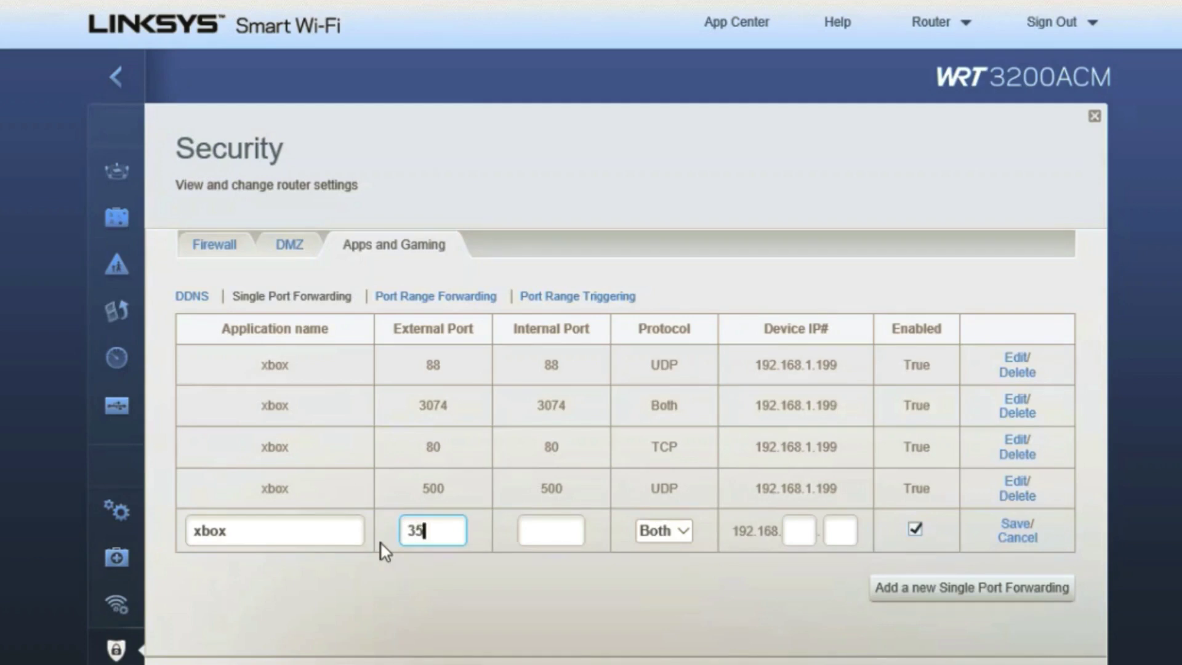
type("44")
key("Tab")
type("35")
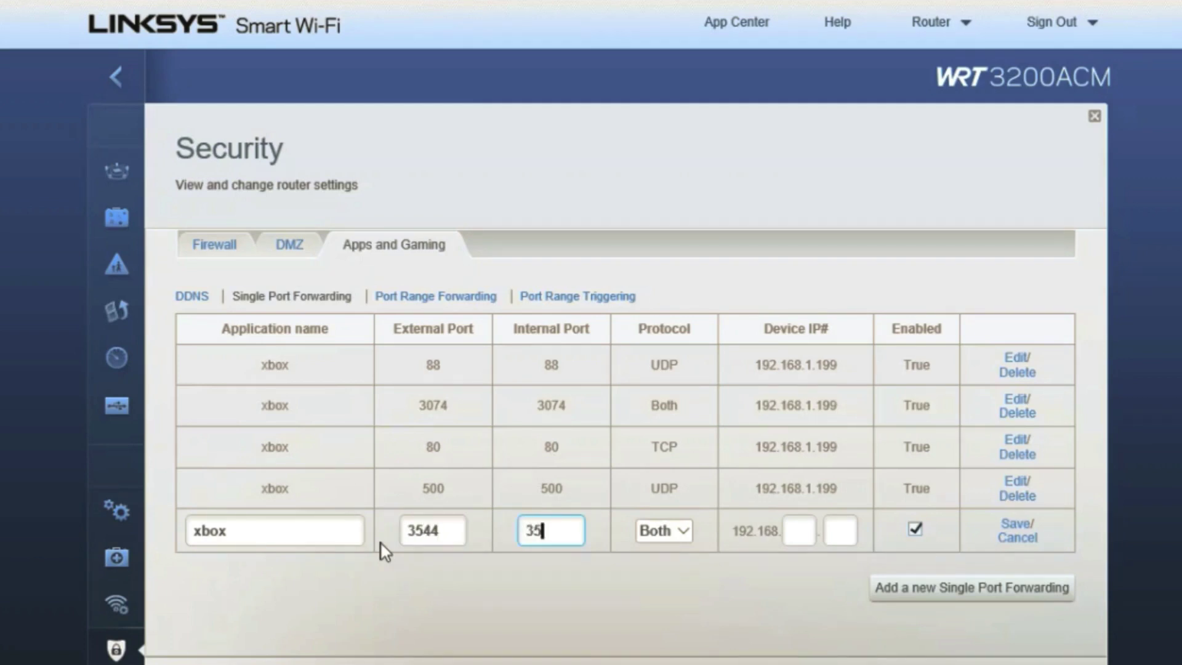
type("44")
left_click(667, 530)
left_click(668, 513)
left_click(800, 532)
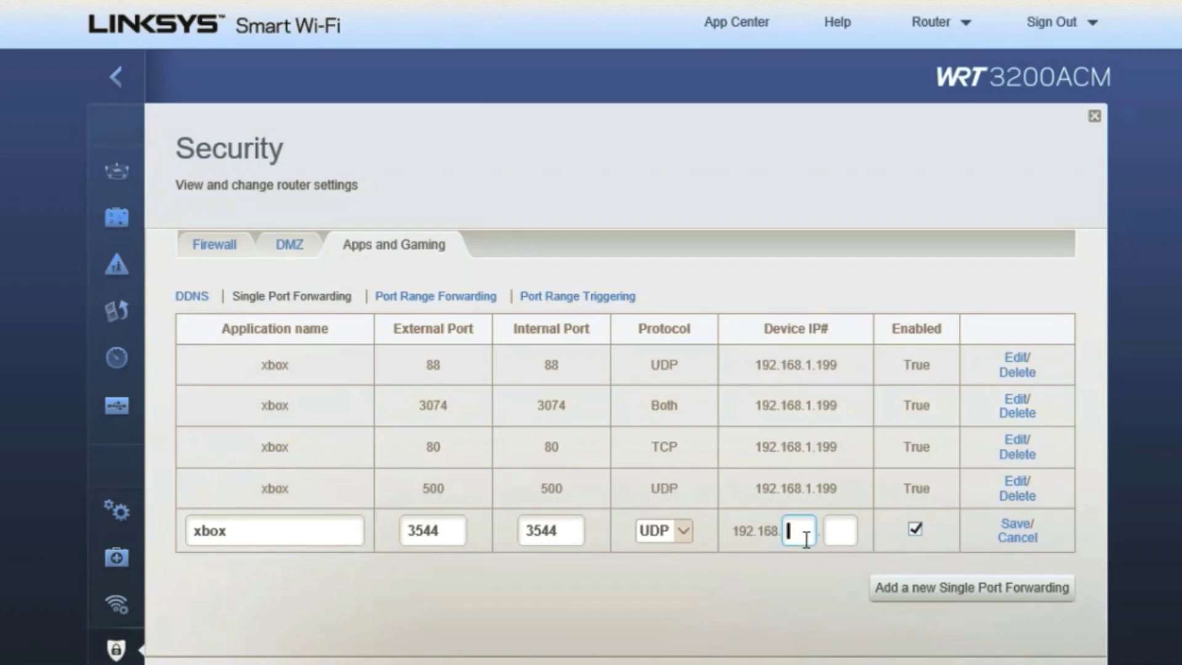
key("Tab")
type("199")
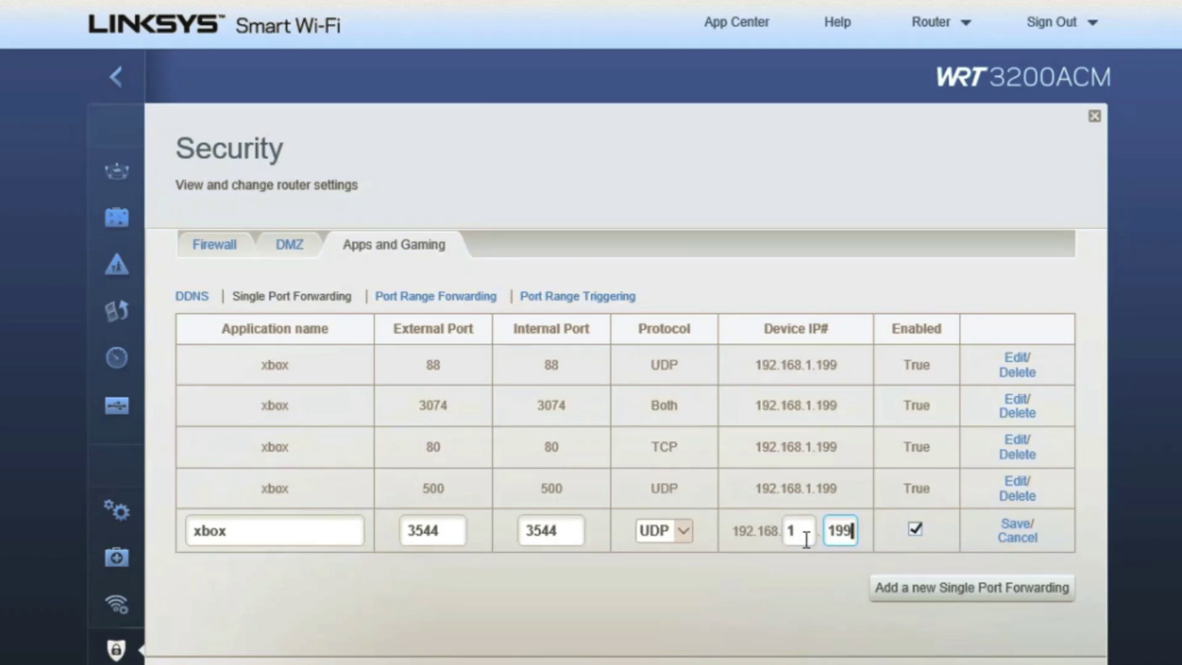
left_click(1016, 527)
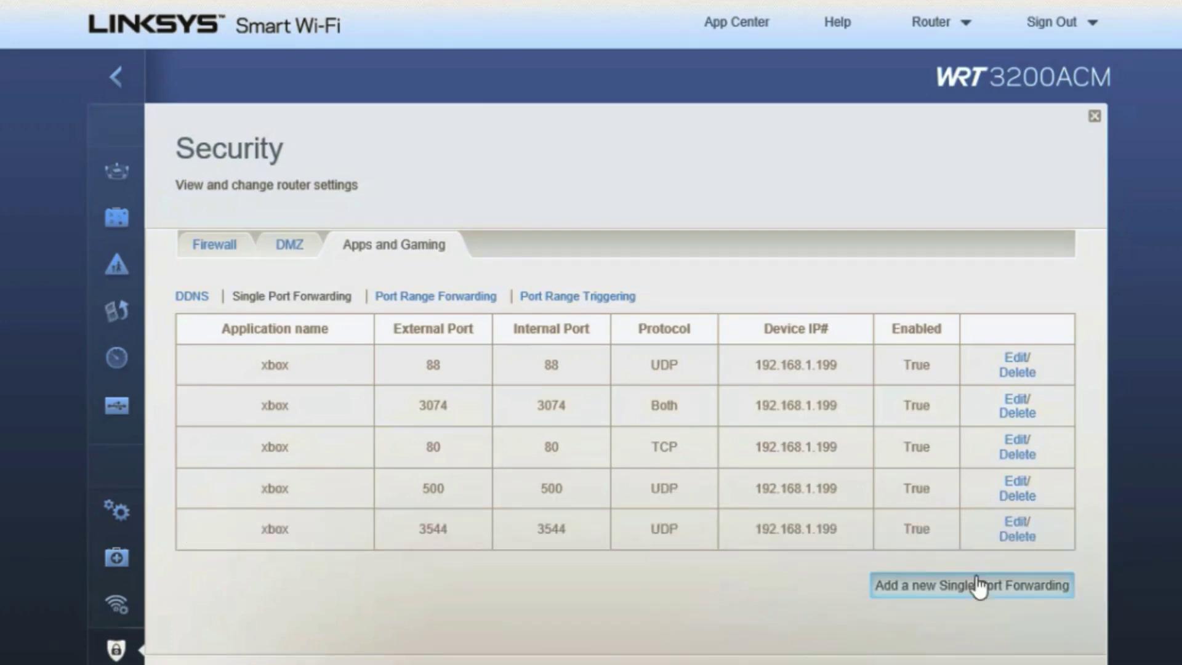
left_click(981, 586)
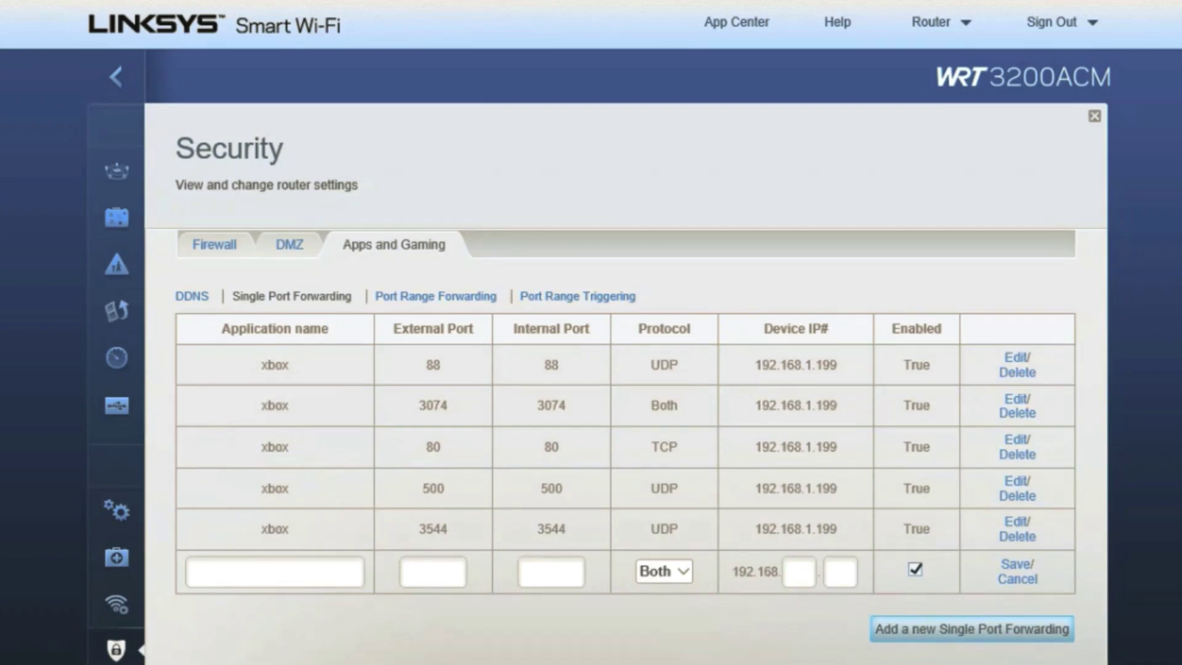
- Save a sixth xbox rule forwarding port 4500 UDP to 192.168.1.199
key("alt+Tab")
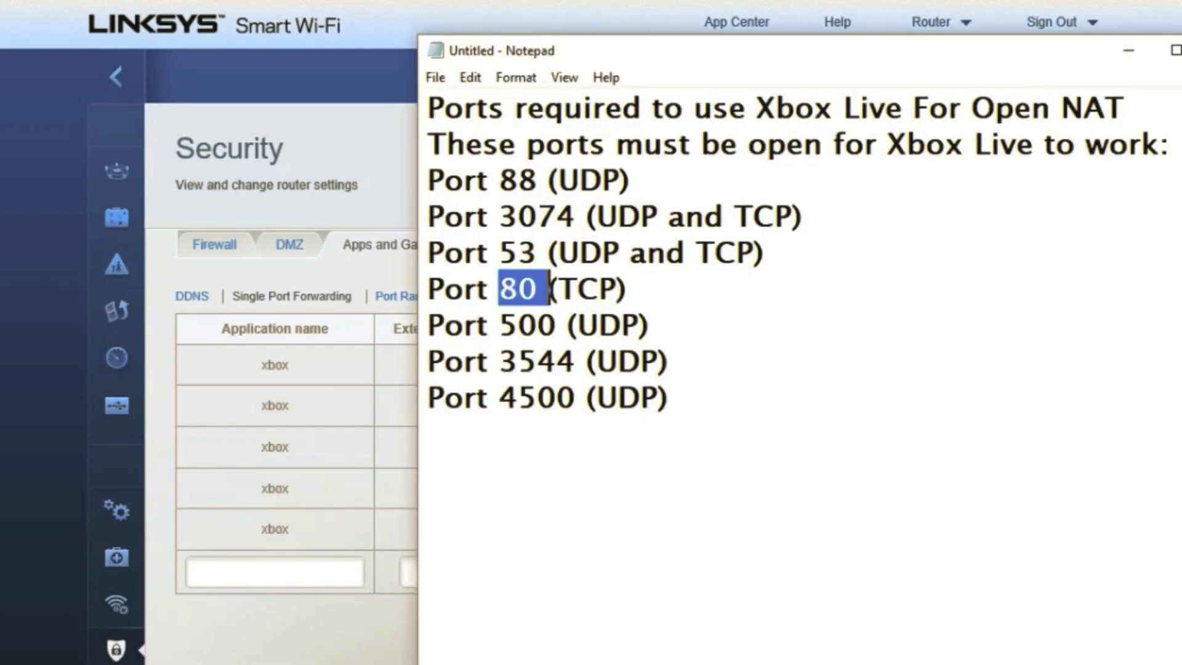
key("alt+Tab")
left_click(323, 577)
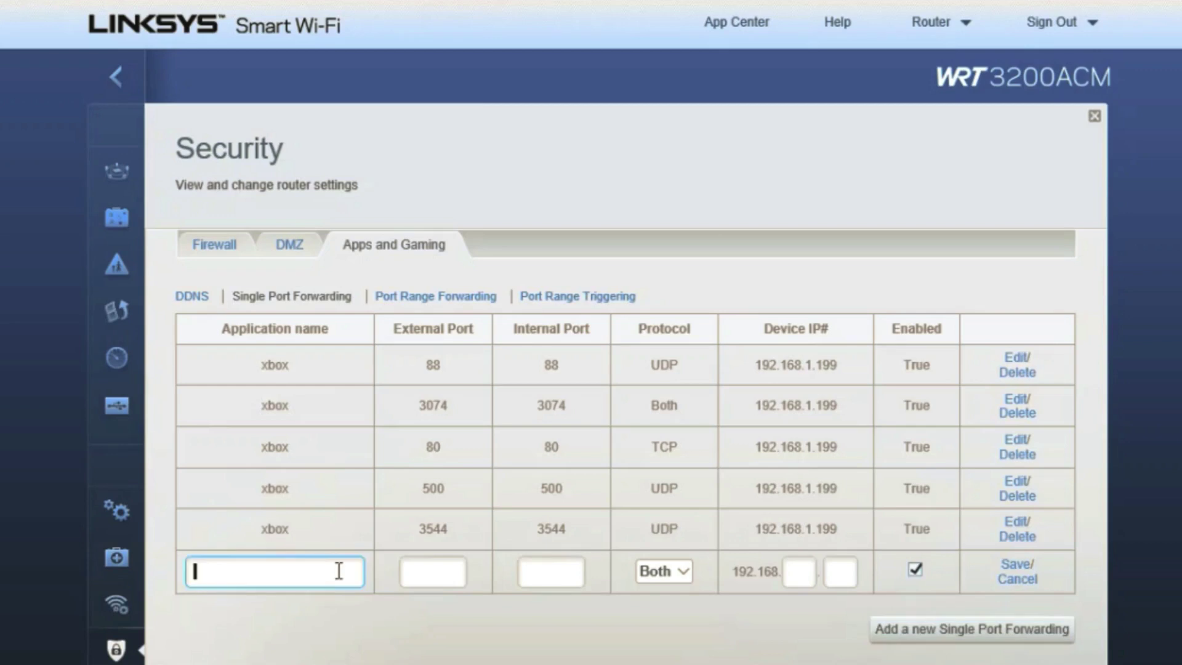
type("xbox")
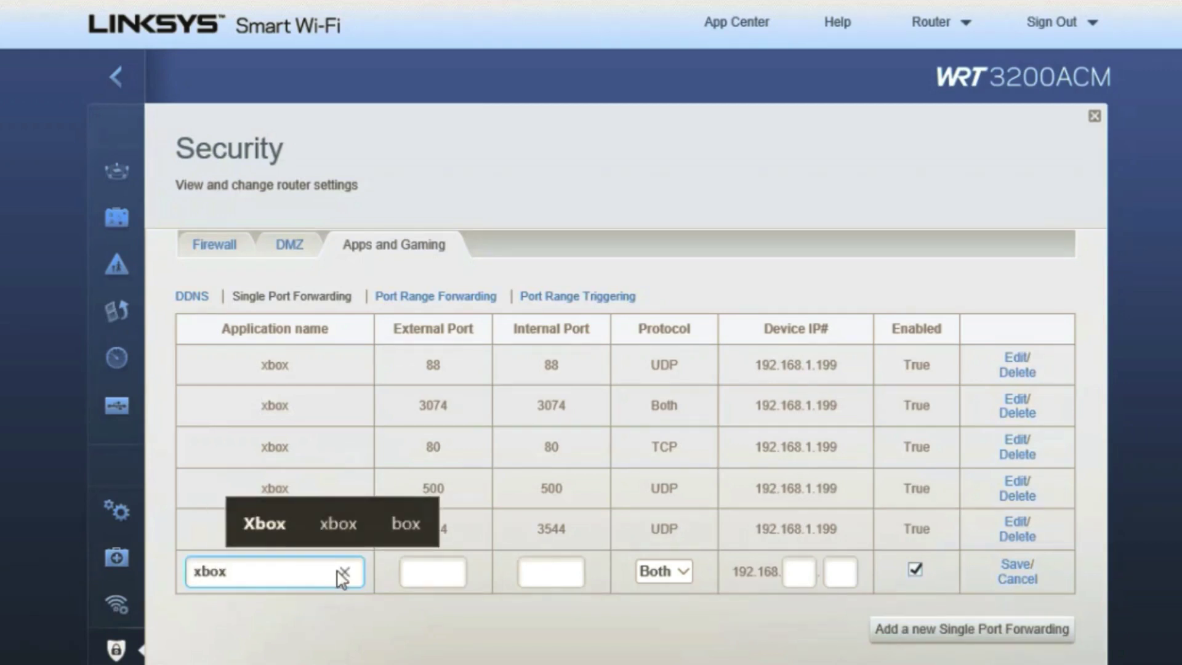
key("Tab")
type("50")
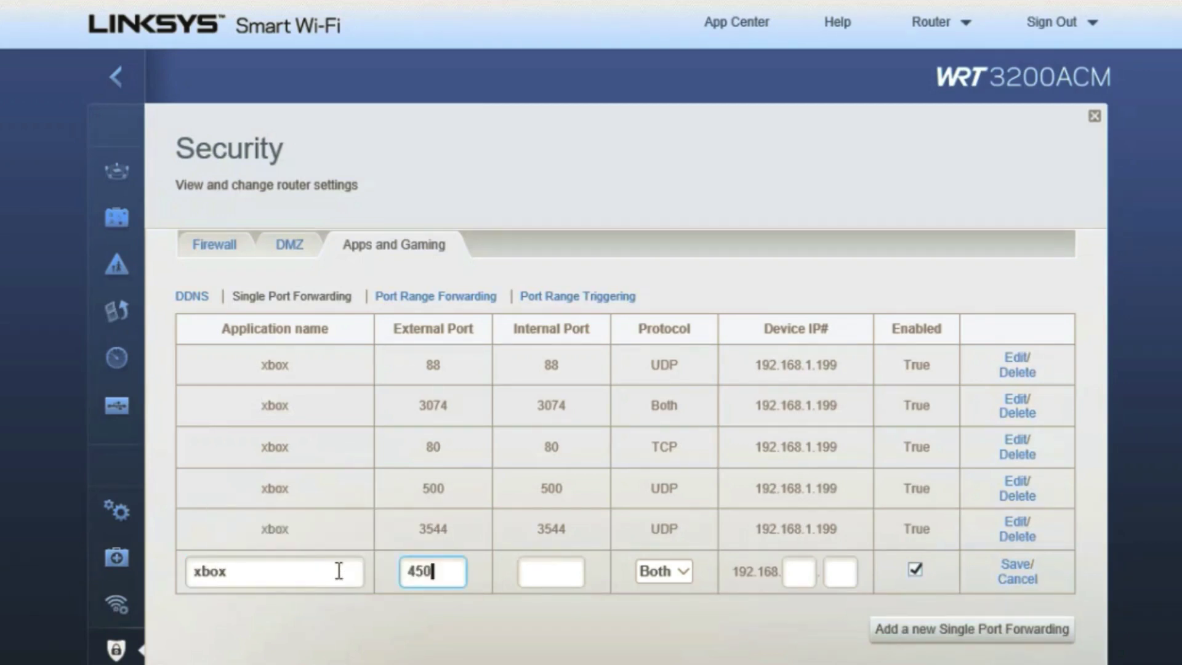
type("0")
key("Tab")
type("450")
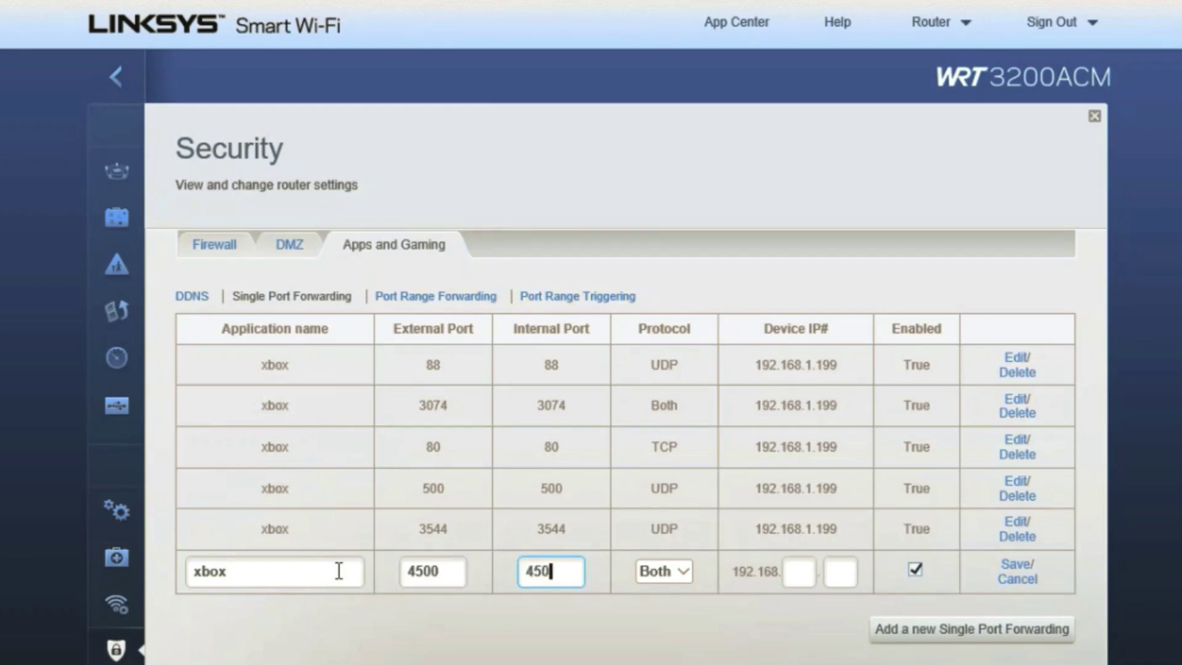
type("0")
left_click(679, 567)
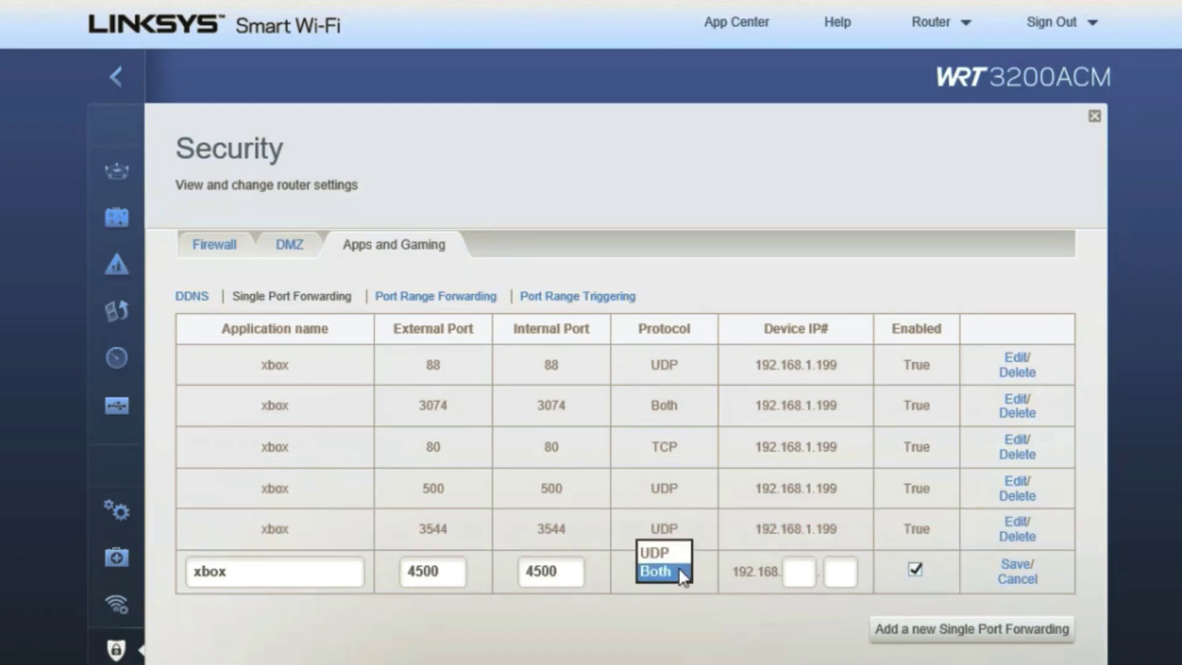
left_click(665, 551)
left_click(802, 574)
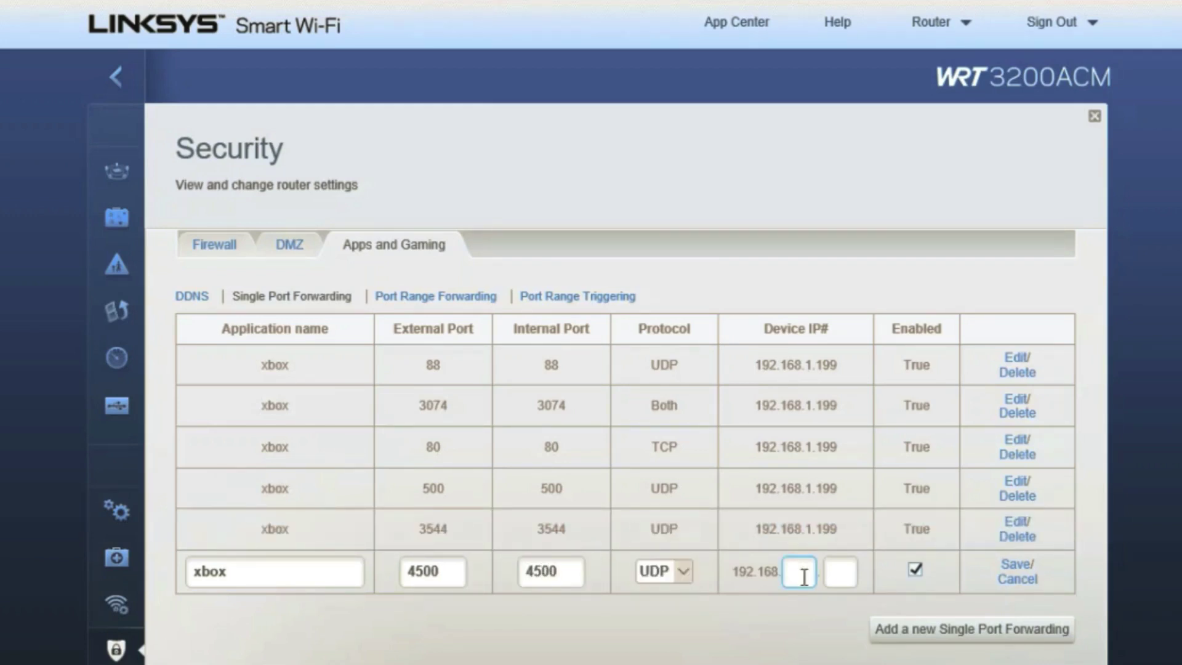
type("1")
key("Tab")
type("199")
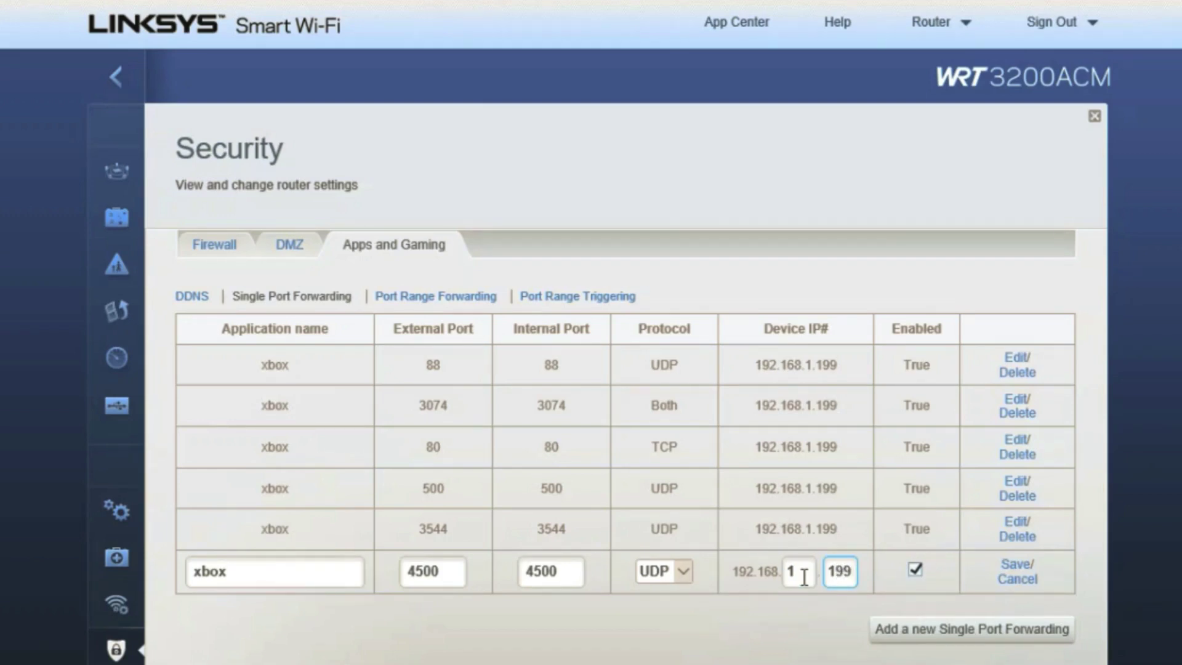
left_click(1022, 573)
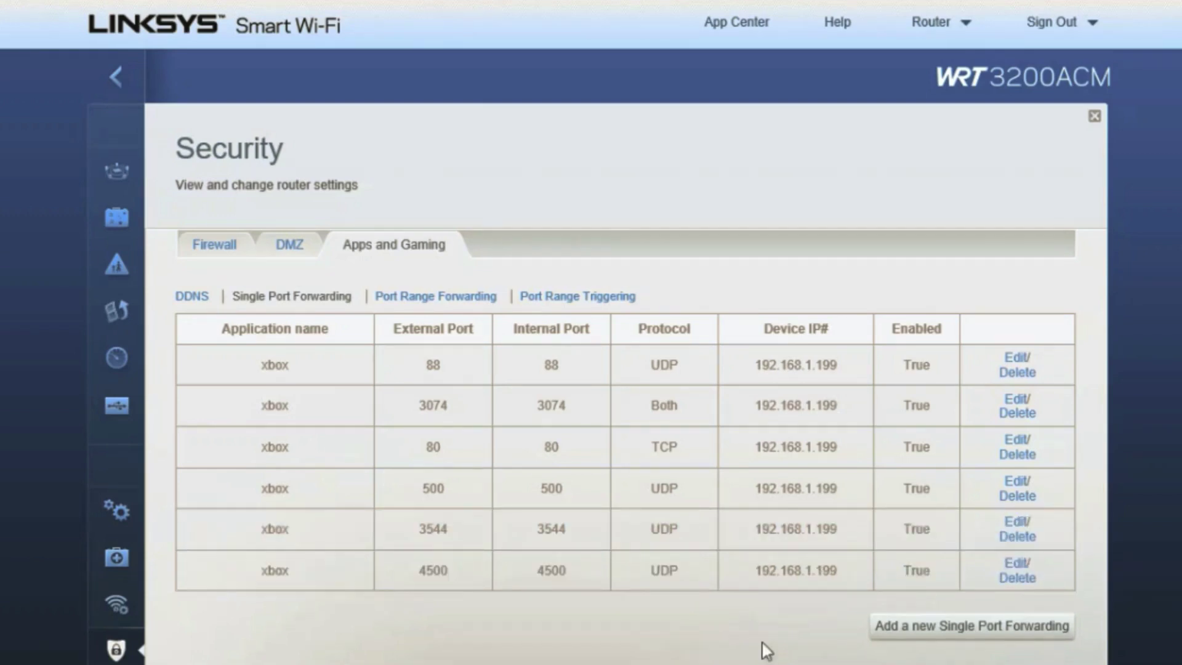
scroll(628, 611, "down", 3)
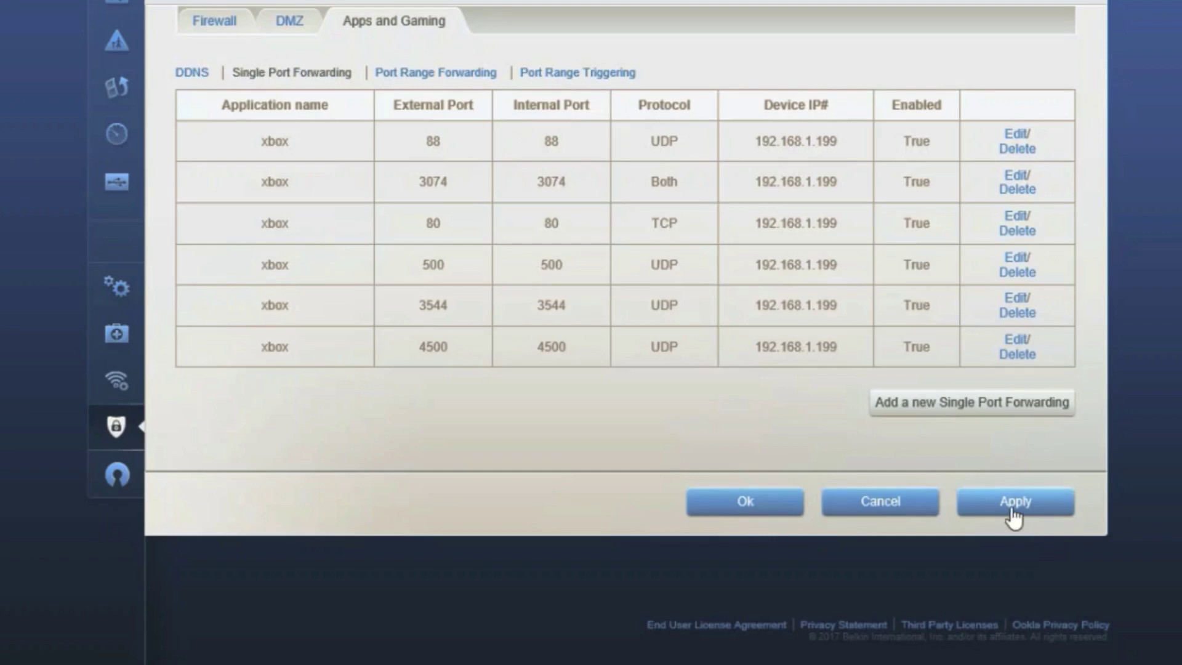
- Apply the six forwarding rules and close the Security settings with Ok
left_click(1033, 513)
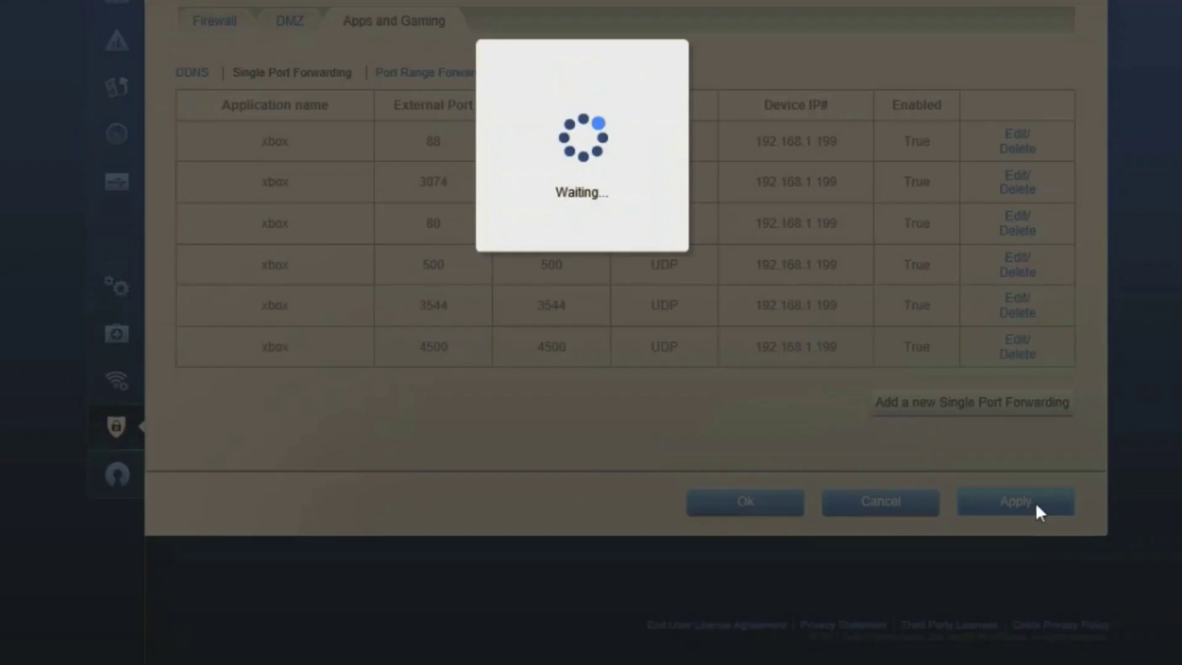
left_click(718, 507)
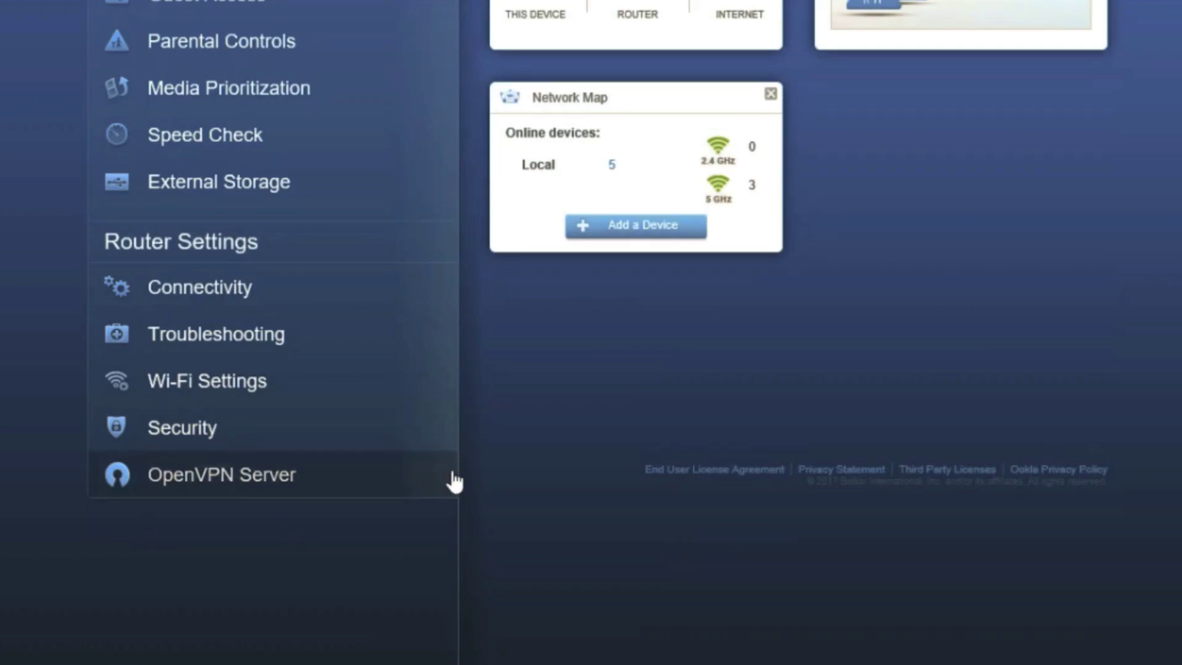
scroll(435, 539, "up", 3)
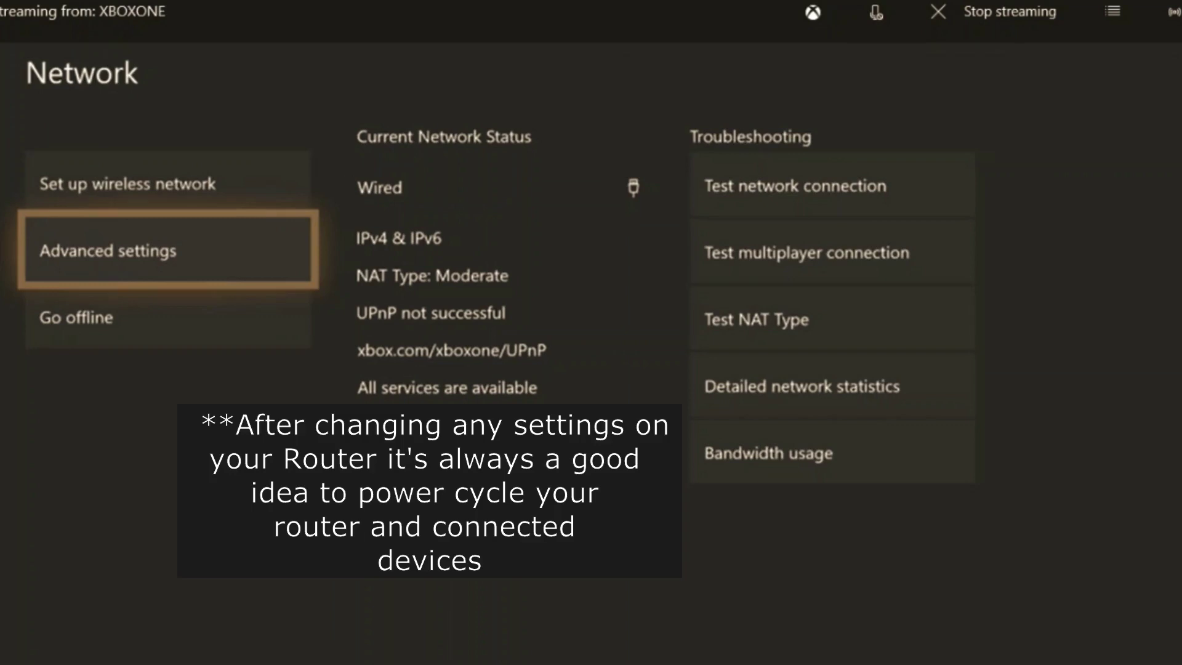
- Navigate the Network troubleshooting options to reach and run Test NAT Type
key("Right")
key("Left")
key("Right")
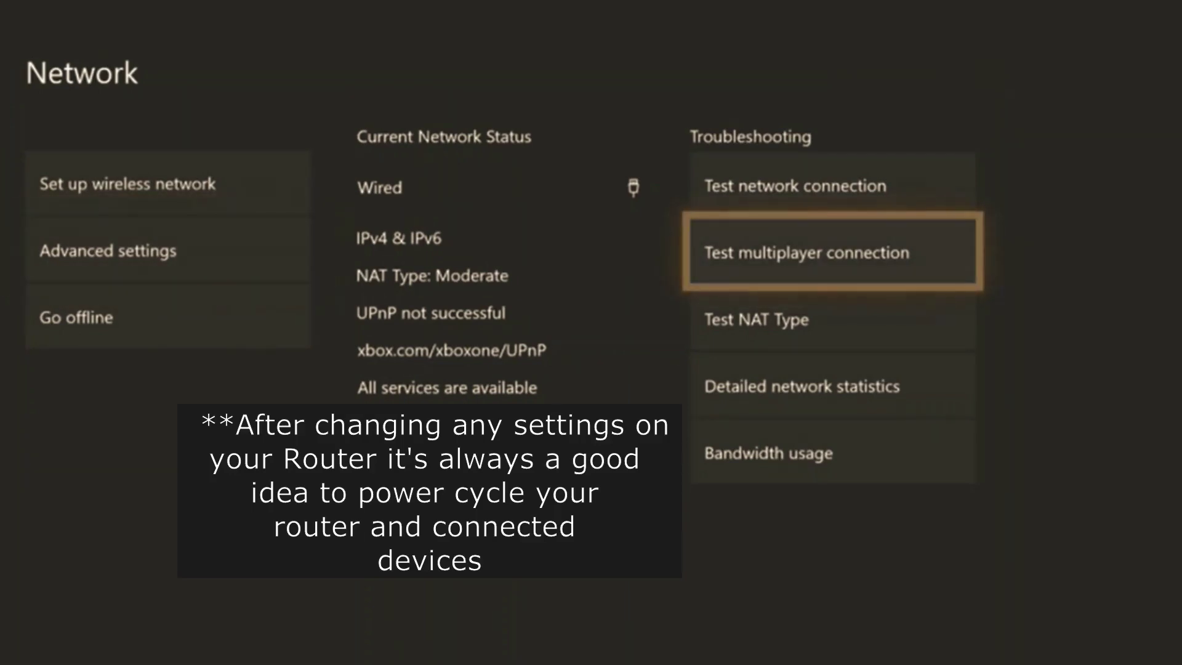
key("Up")
key("Down")
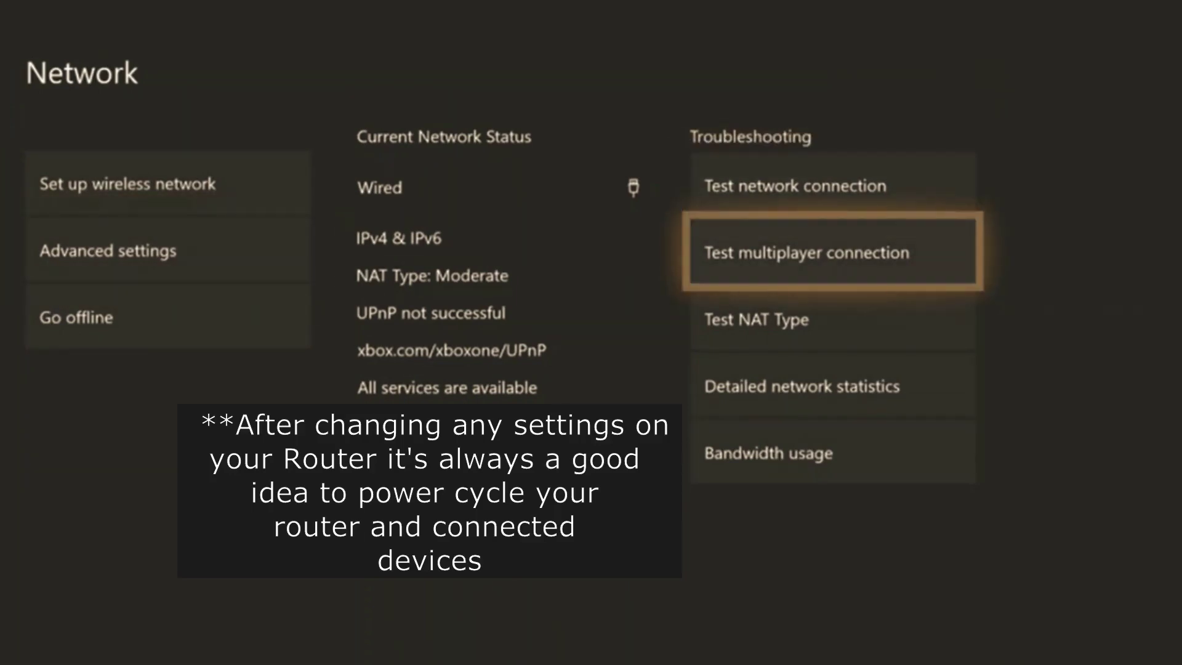
key("Down")
key("Up")
key("Down")
key("Up")
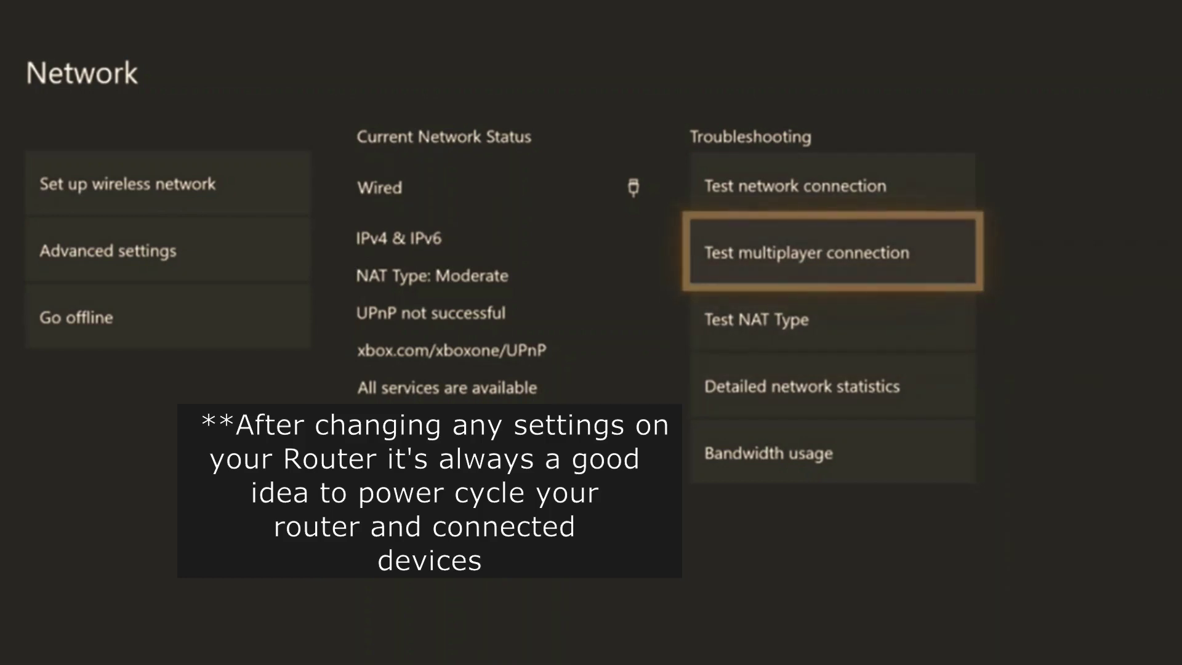
key("Left")
key("Right")
key("Down")
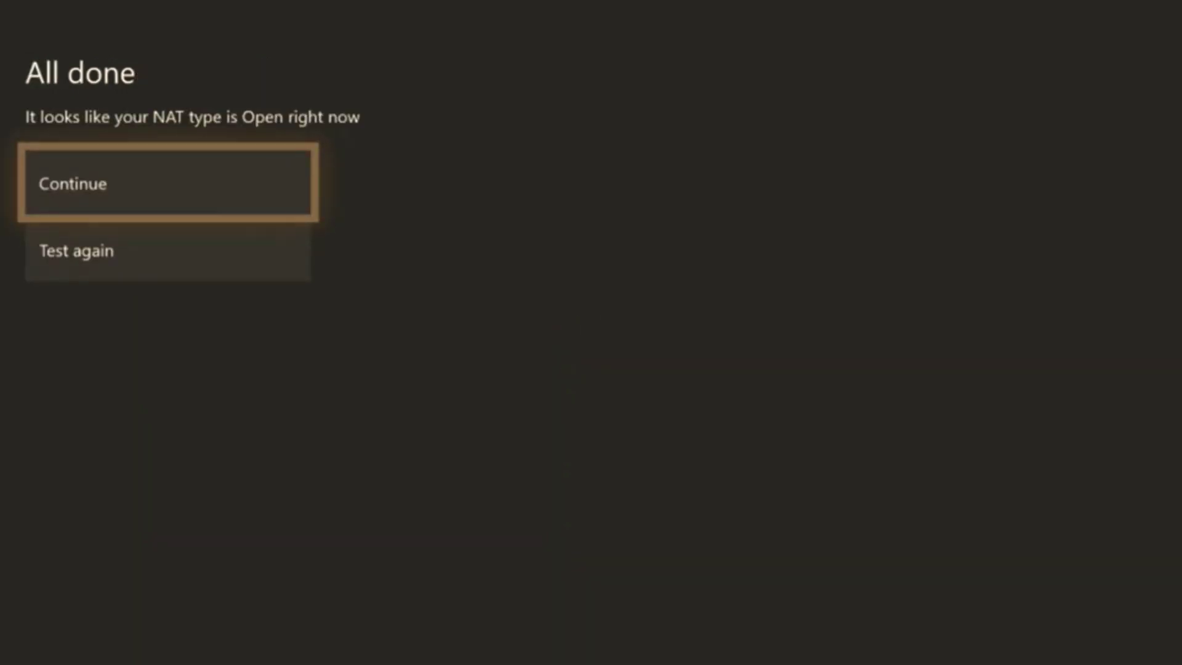
- Continue past the All done result so the Network screen shows NAT Type Open
key("Return")
key("Right")
key("Left")
key("Right")
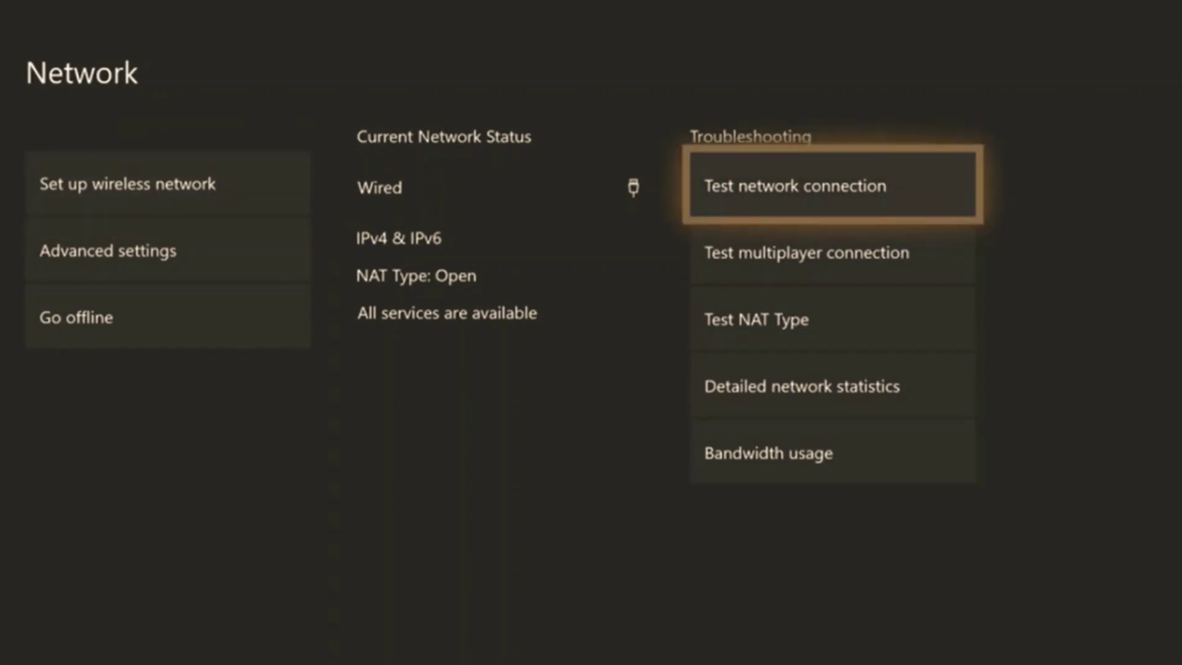
key("Down")
key("Up")
key("Left")
key("Right")
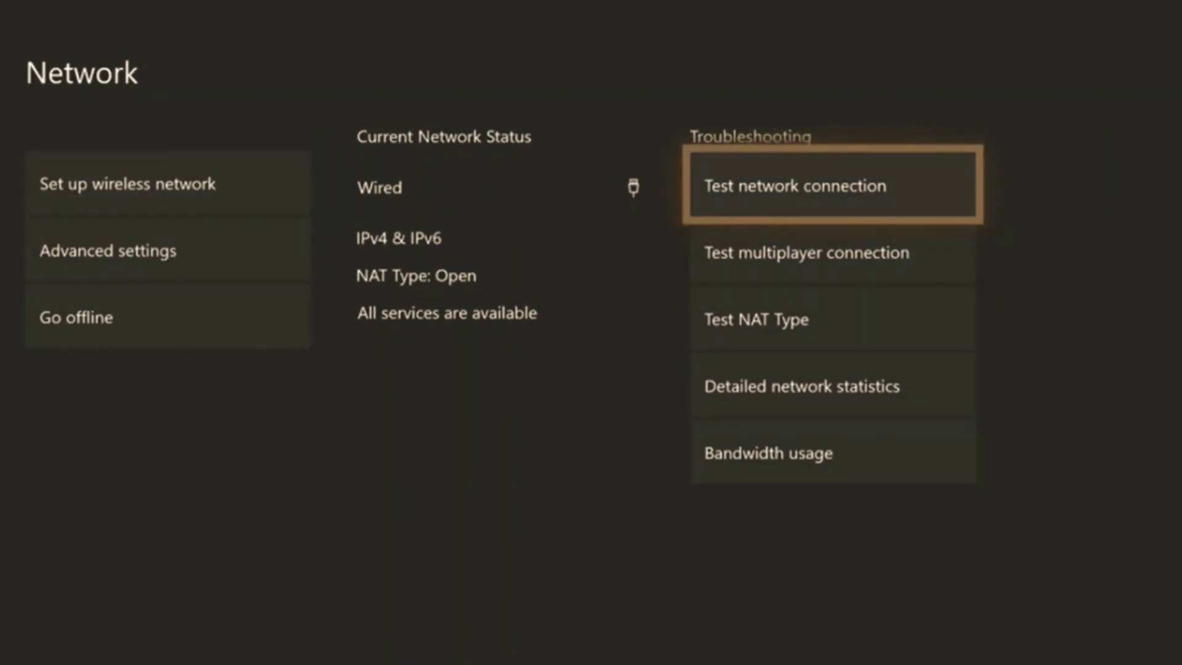
key("Left")
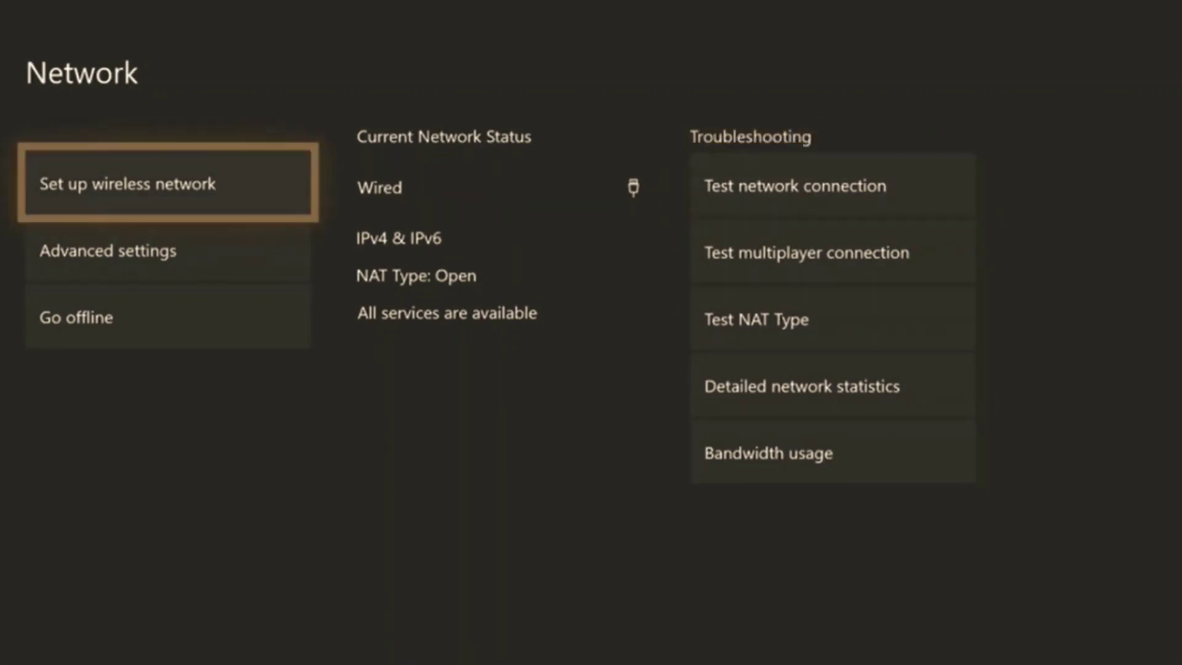